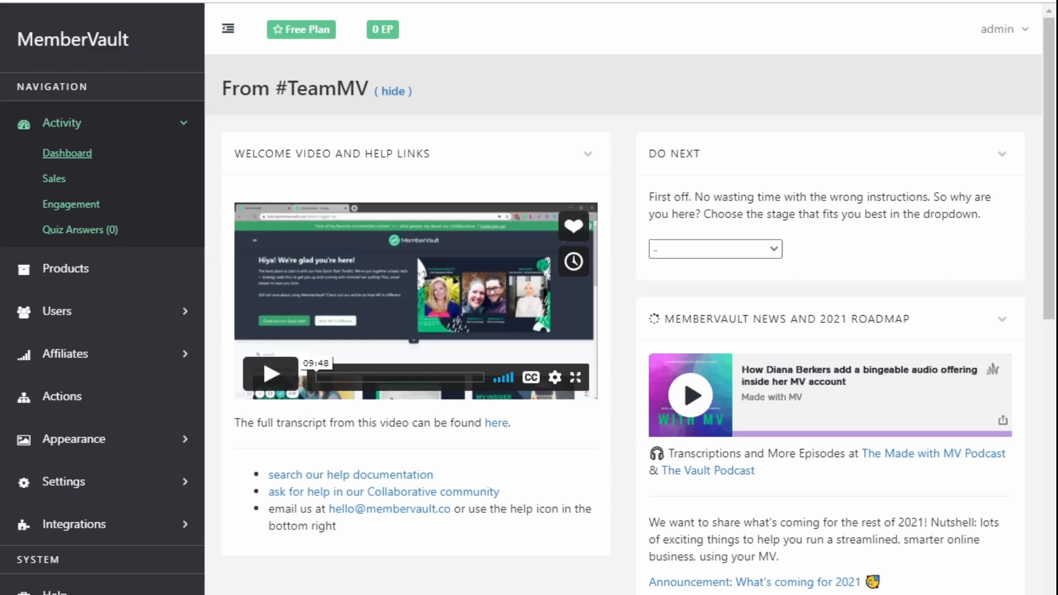
- Edit the MemberVault and Mailerlite Integration product and add a new action to it
{"action": "left_click", "coordinate": [80, 272]}
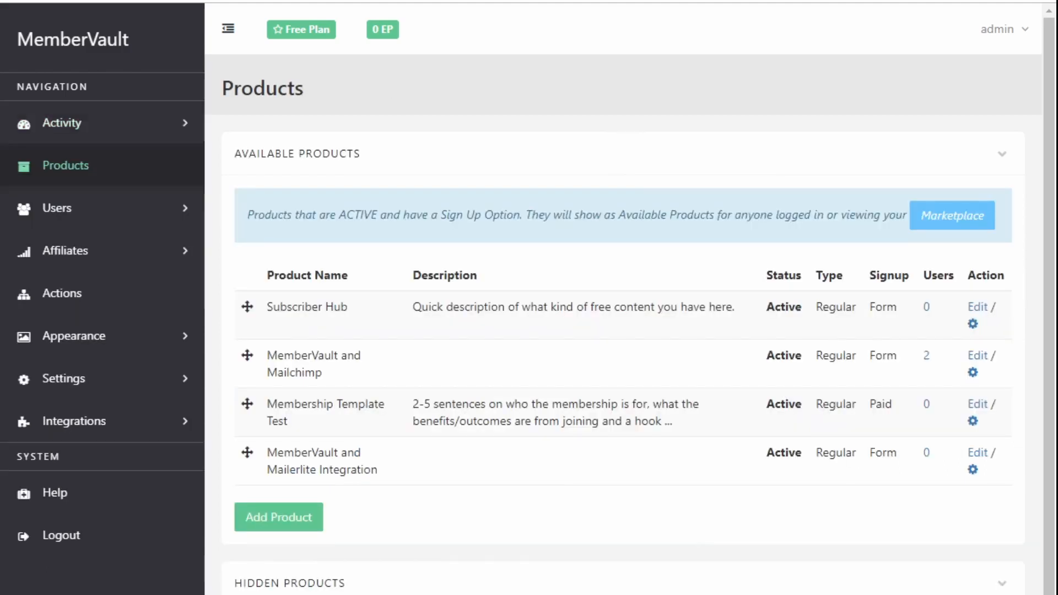
{"action": "left_click", "coordinate": [988, 453]}
{"action": "scroll", "coordinate": [763, 434], "scroll_direction": "down", "scroll_amount": 8}
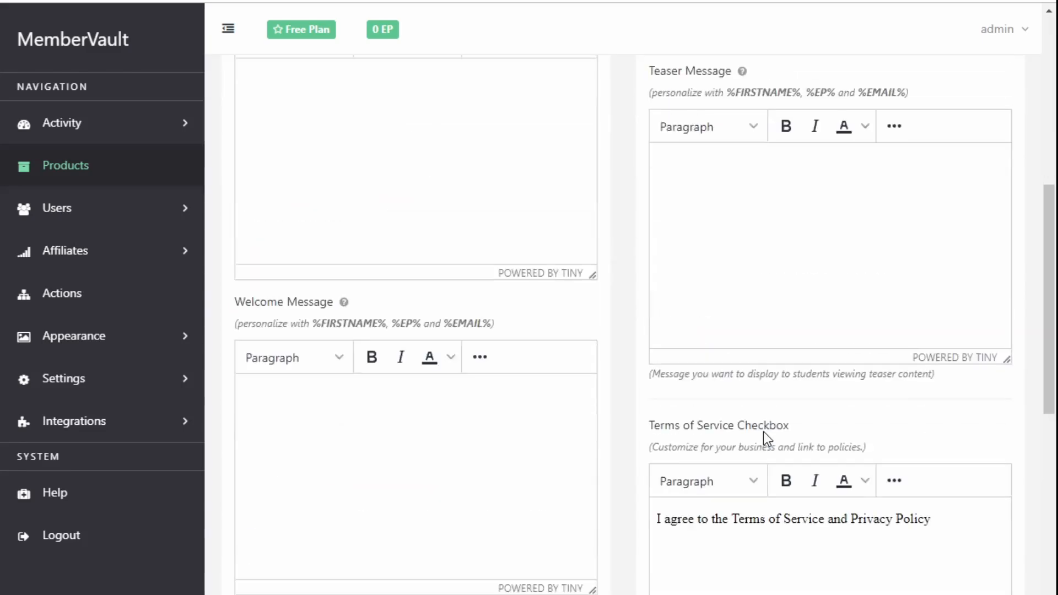
{"action": "scroll", "coordinate": [763, 431], "scroll_direction": "down", "scroll_amount": 15}
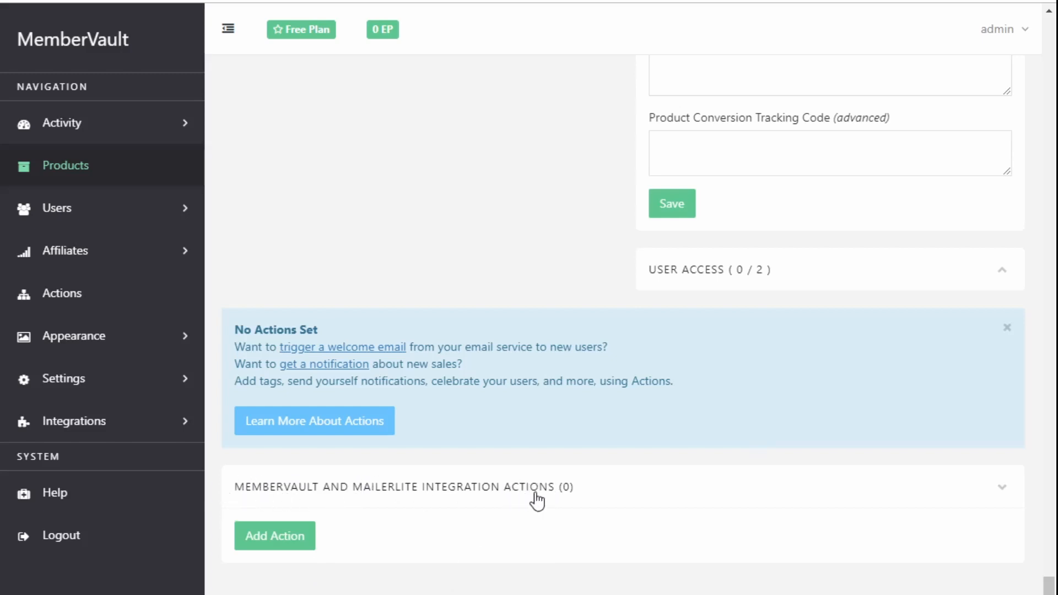
{"action": "left_click", "coordinate": [288, 535]}
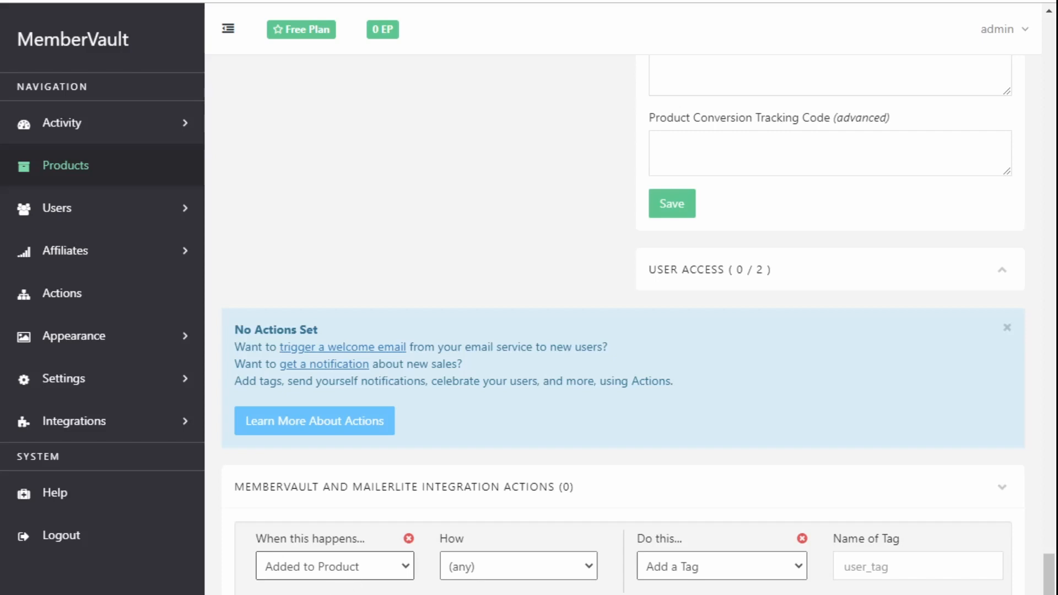
{"action": "left_click", "coordinate": [335, 566]}
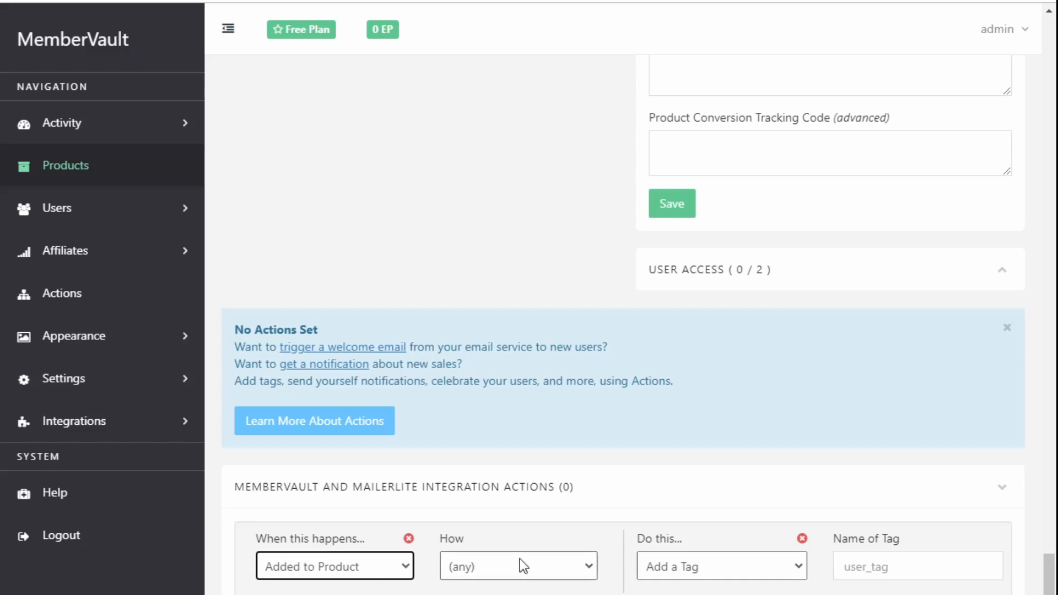
{"action": "left_click", "coordinate": [500, 537]}
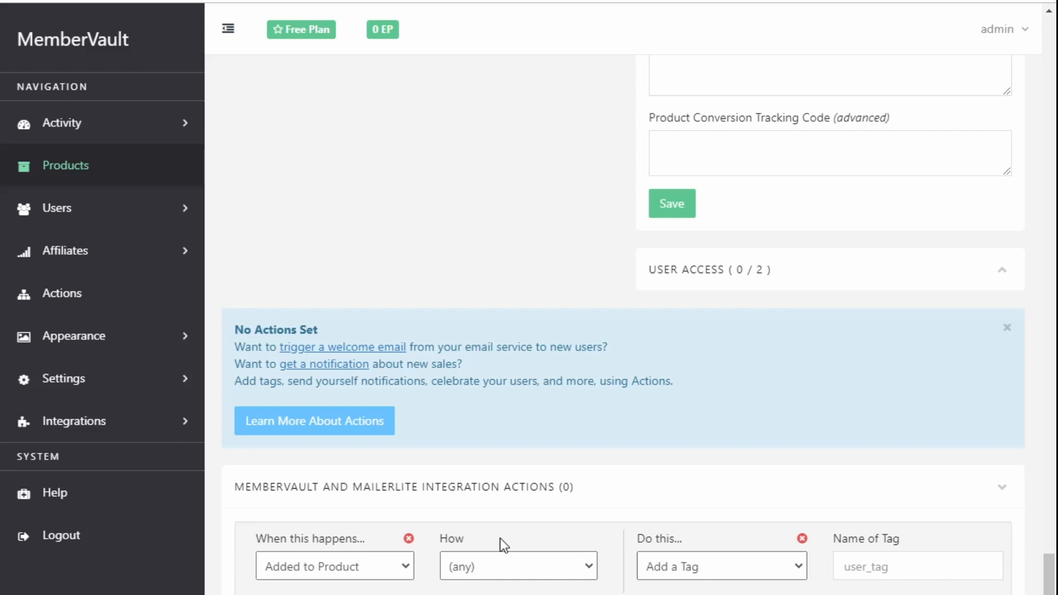
{"action": "left_click", "coordinate": [478, 570]}
{"action": "left_click", "coordinate": [496, 568]}
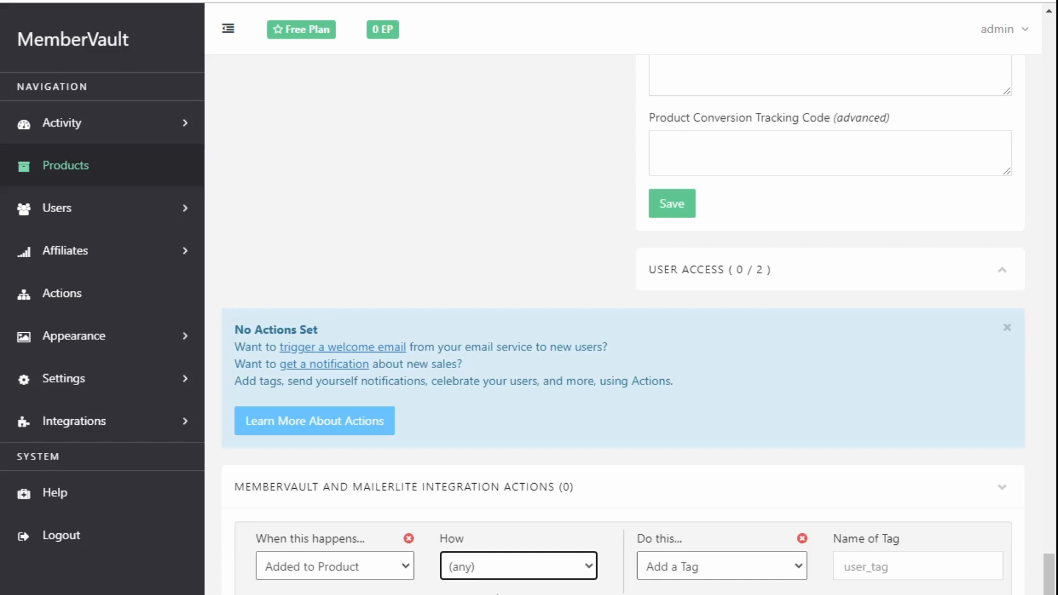
{"action": "left_click", "coordinate": [674, 572]}
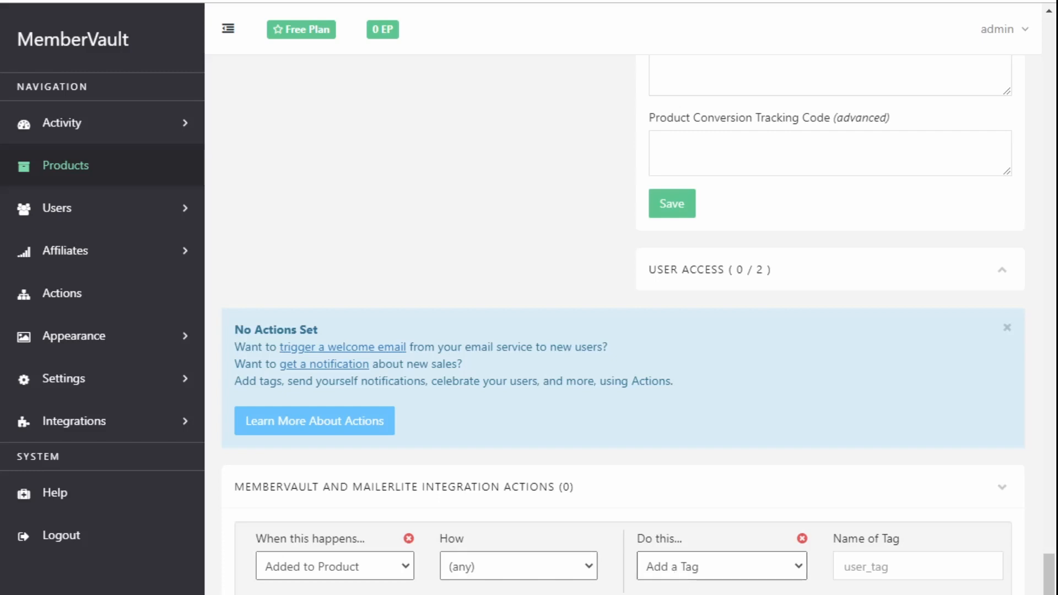
{"action": "left_click", "coordinate": [675, 571]}
{"action": "left_click", "coordinate": [881, 572]}
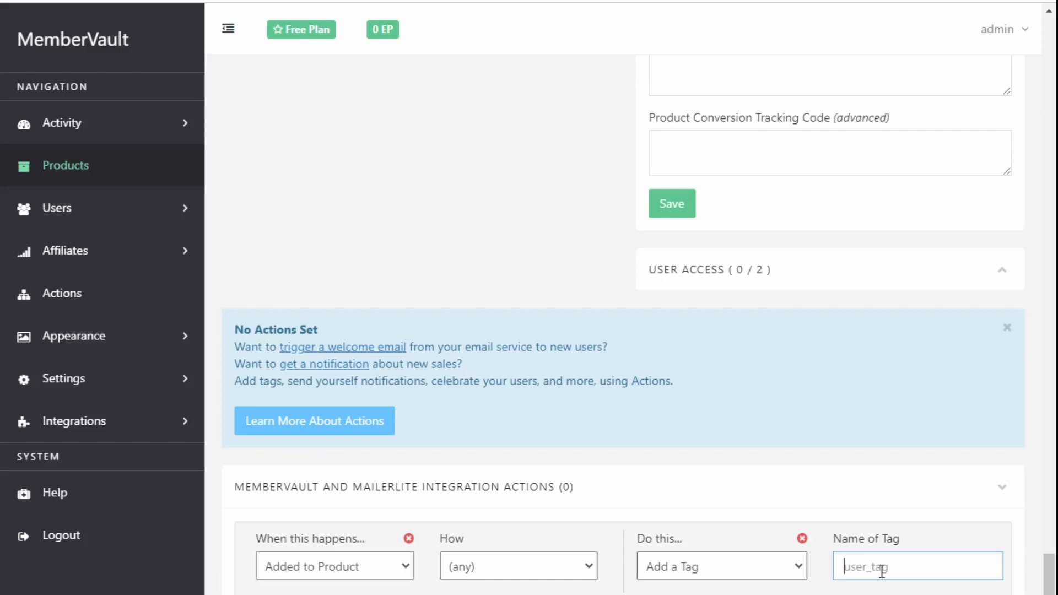
- Enter 'ML MV Purchased' as the action's tag name and commit it so the action saves
{"action": "type", "text": "ML MV Purchased"}
{"action": "left_click", "coordinate": [857, 591]}
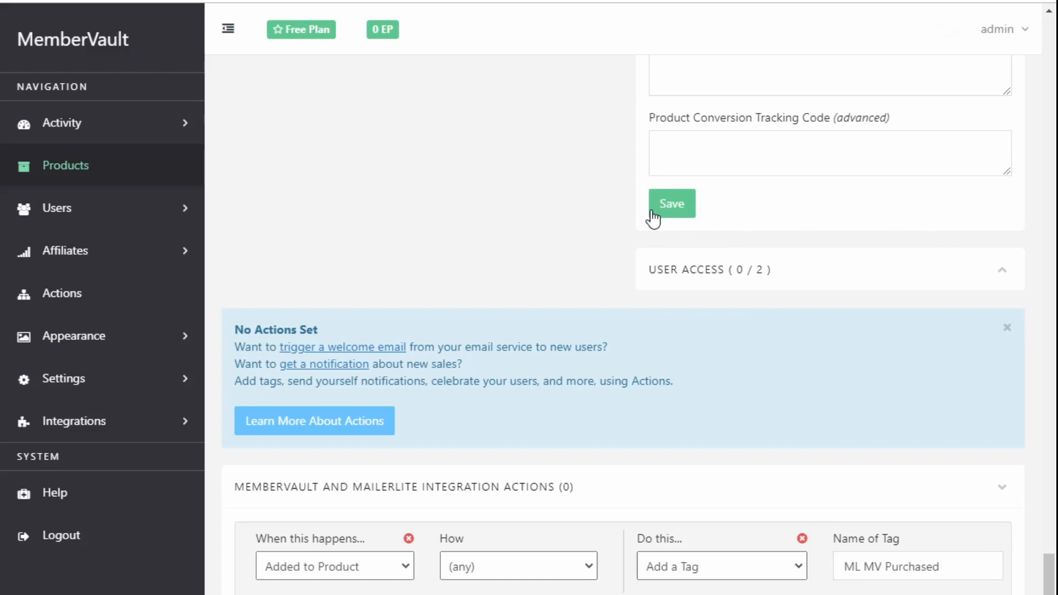
{"action": "key", "text": "ctrl+Tab"}
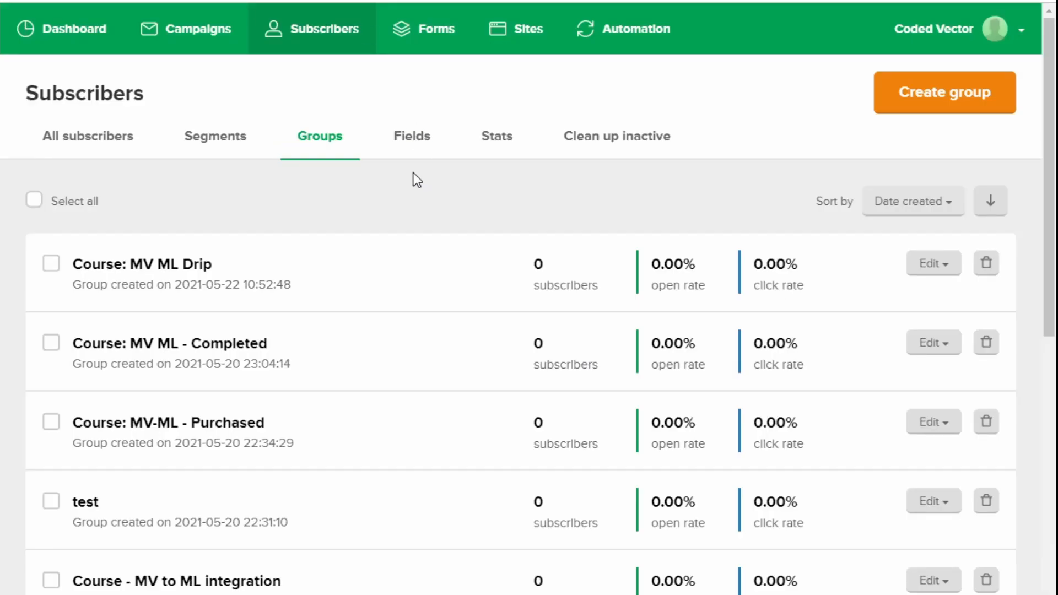
- Reload MailerLite's Groups list and check that the new ML MV Purchased group appears
{"action": "key", "text": "F5"}
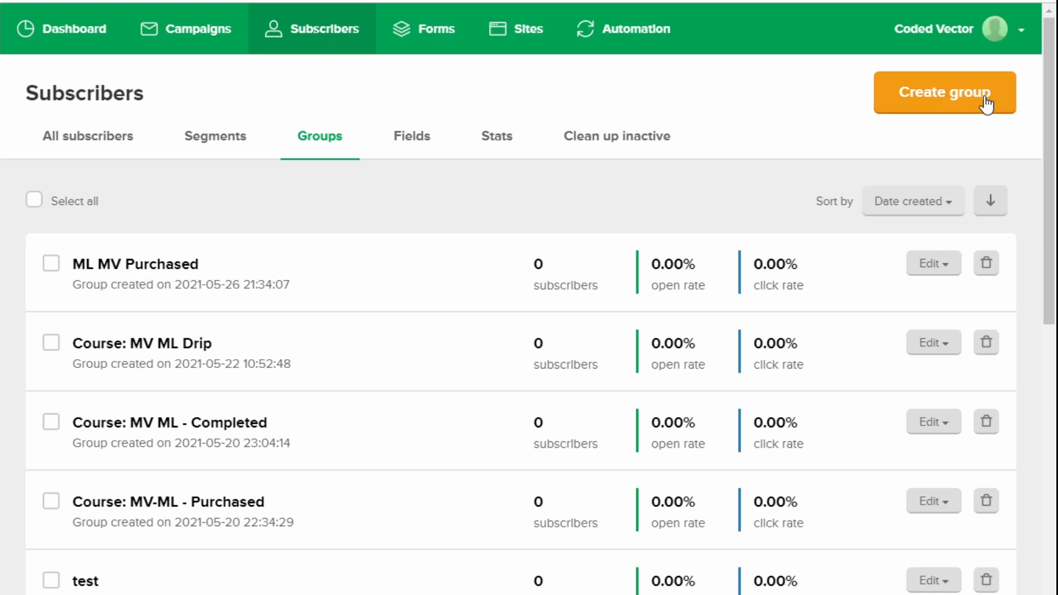
{"action": "left_click_drag", "start_coordinate": [72, 264], "coordinate": [112, 264]}
{"action": "key", "text": "alt+Tab"}
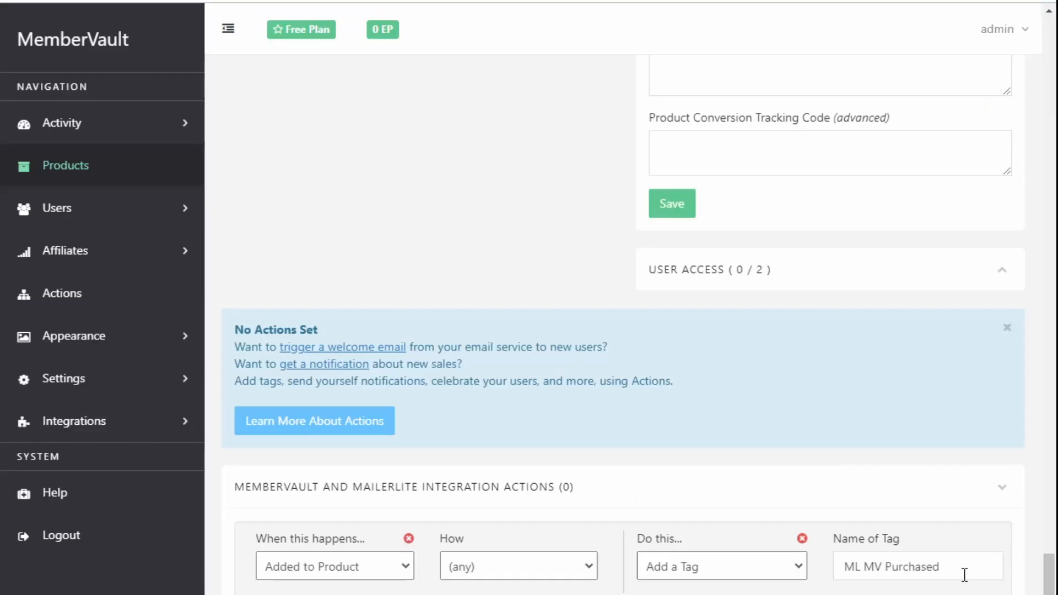
- Compare the MemberVault tag name 'ML MV Purchased' with the MailerLite group name
{"action": "left_click_drag", "start_coordinate": [963, 572], "coordinate": [824, 566]}
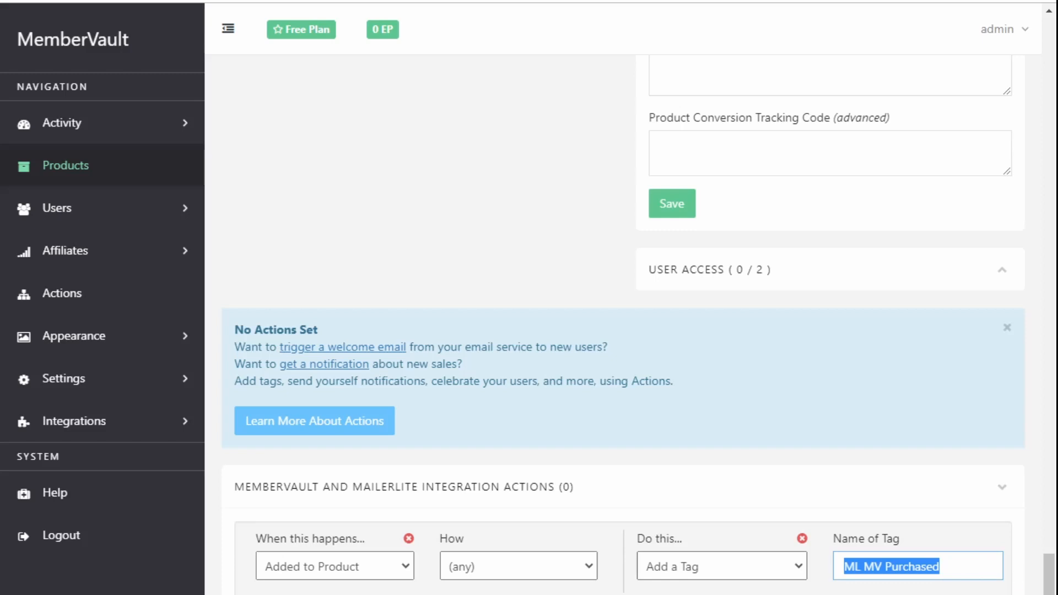
{"action": "key", "text": "alt+Tab"}
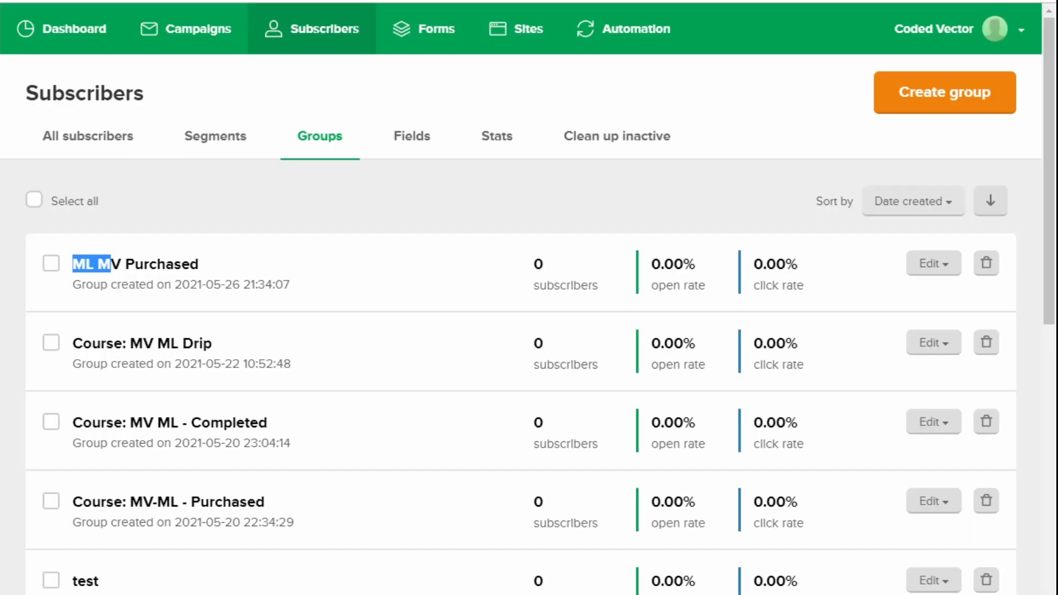
- Create a new automation workflow and replace its default name with 'ML MV Welcome'
{"action": "left_click", "coordinate": [622, 181]}
{"action": "left_click", "coordinate": [632, 35]}
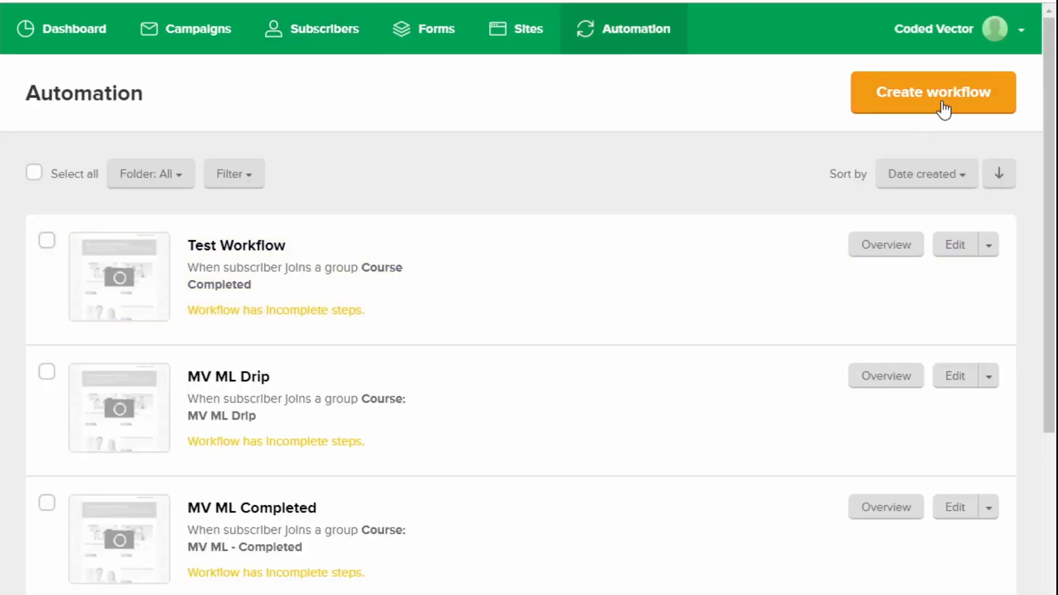
{"action": "left_click", "coordinate": [940, 101]}
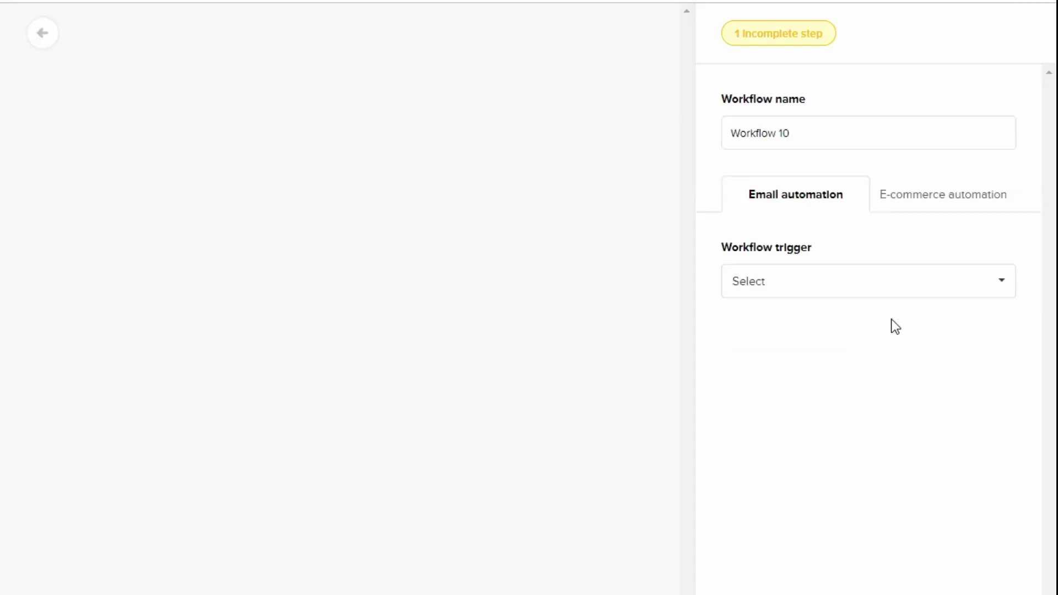
{"action": "left_click", "coordinate": [835, 134]}
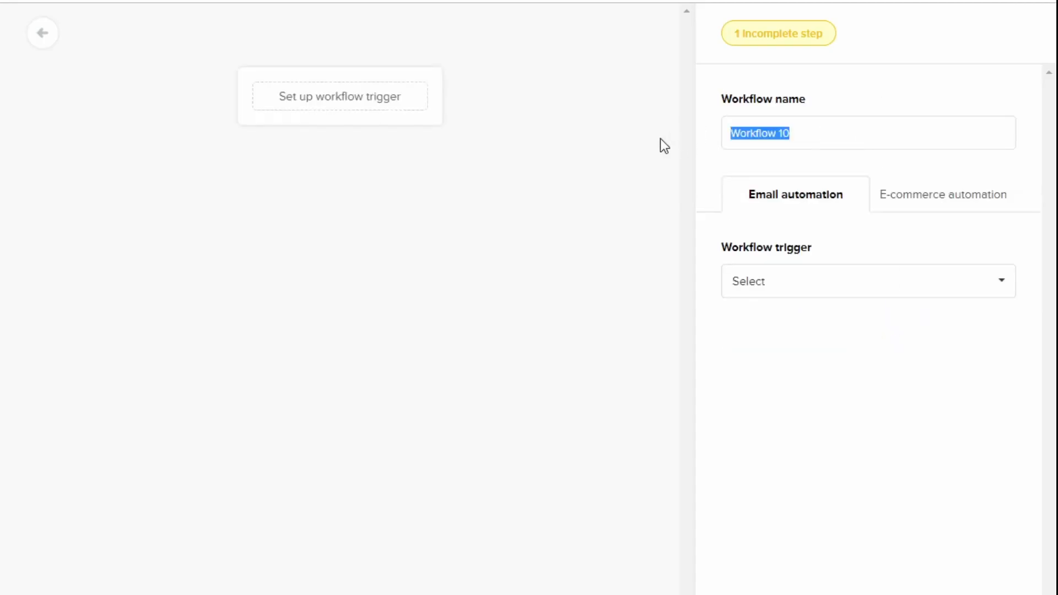
{"action": "type", "text": "ML M"}
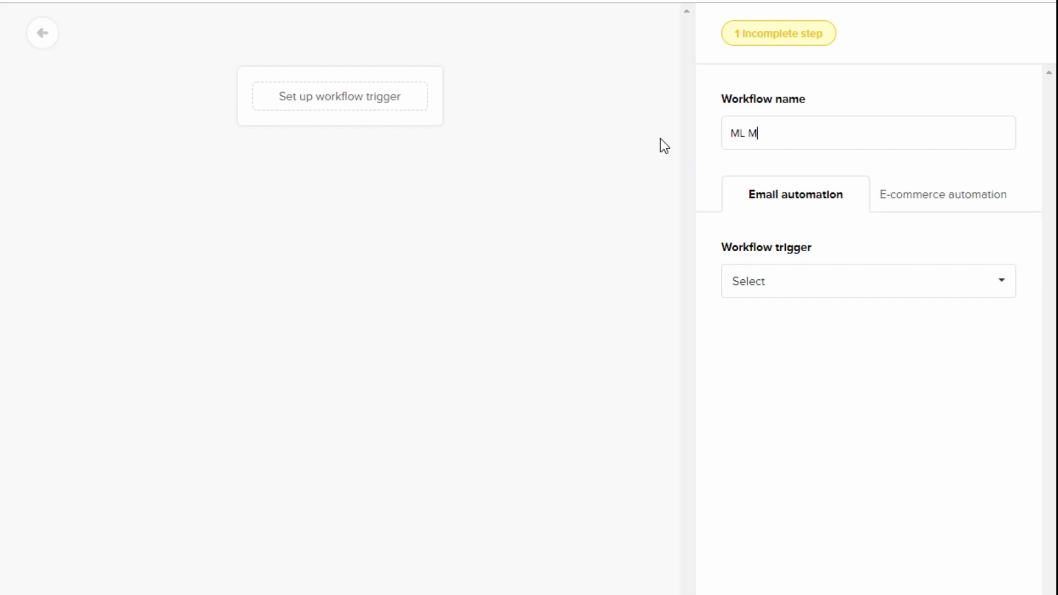
{"action": "type", "text": "V Welcome"}
- Set the trigger to 'When subscriber joins a group' with group ML MV Purchased, and save
{"action": "left_click", "coordinate": [913, 295]}
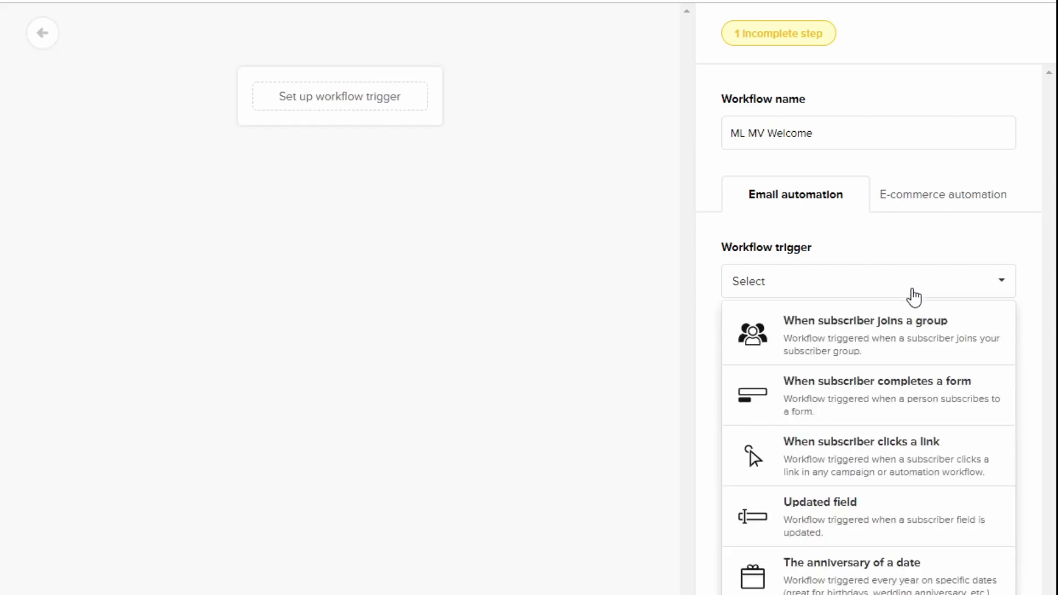
{"action": "left_click", "coordinate": [907, 340]}
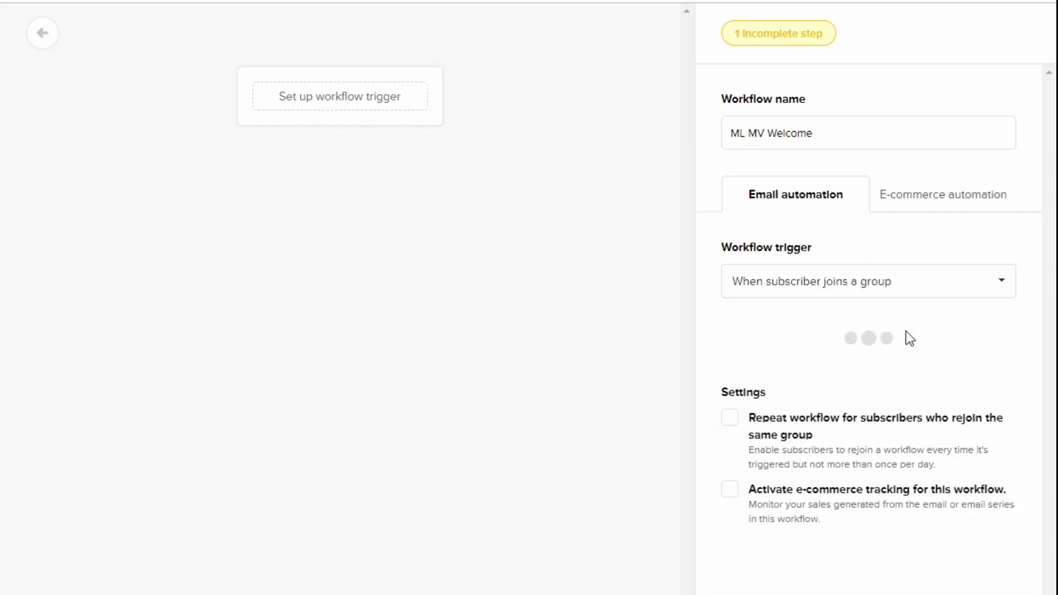
{"action": "left_click", "coordinate": [853, 371]}
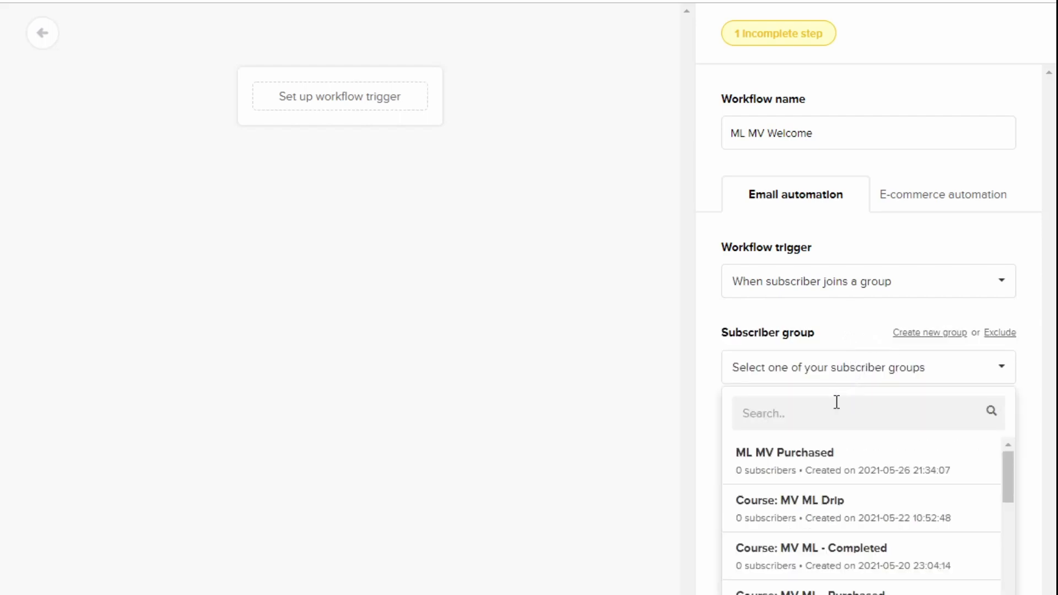
{"action": "left_click", "coordinate": [807, 469]}
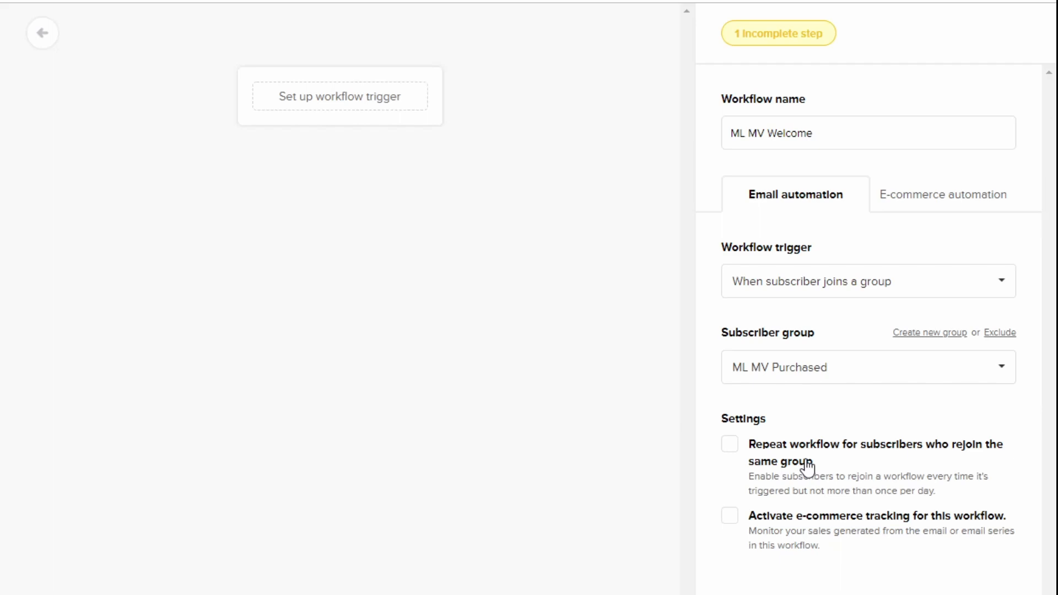
{"action": "left_click", "coordinate": [780, 591]}
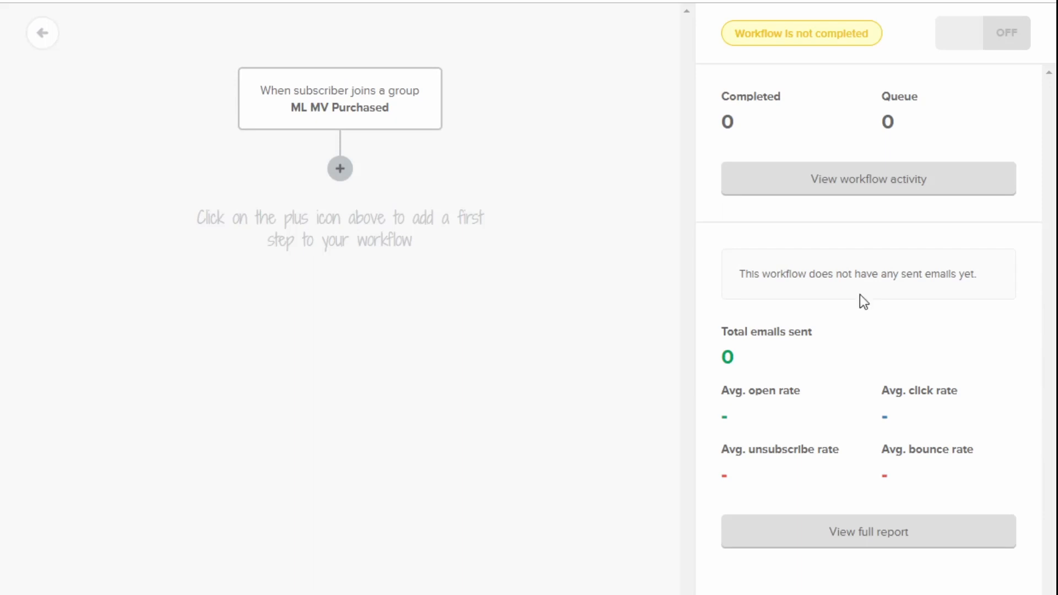
- Add an email step after the trigger with subject 'Welcome to ML MV' and begin its design
{"action": "left_click", "coordinate": [340, 169]}
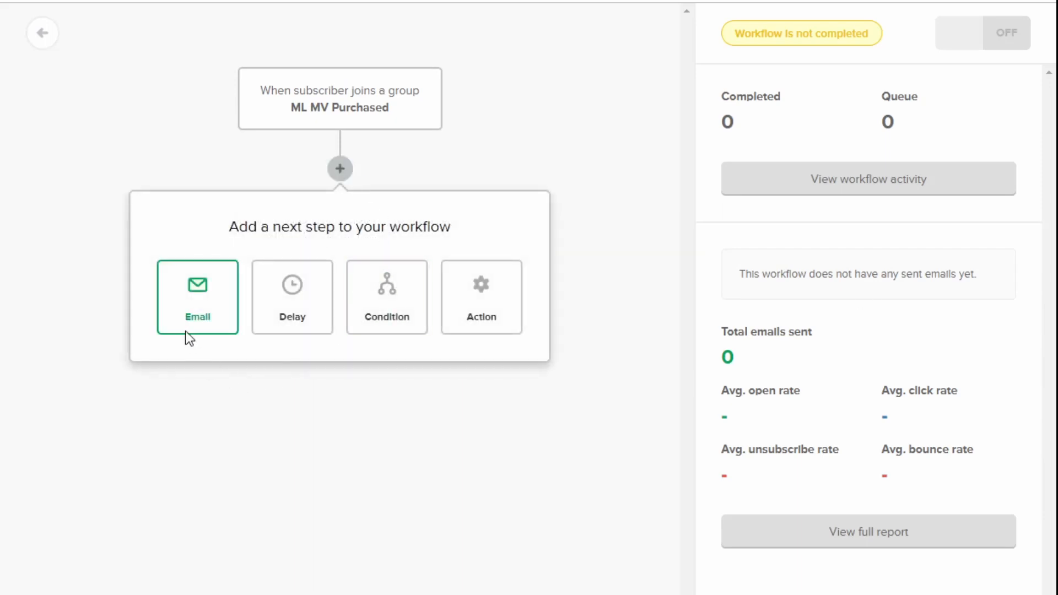
{"action": "left_click", "coordinate": [185, 302]}
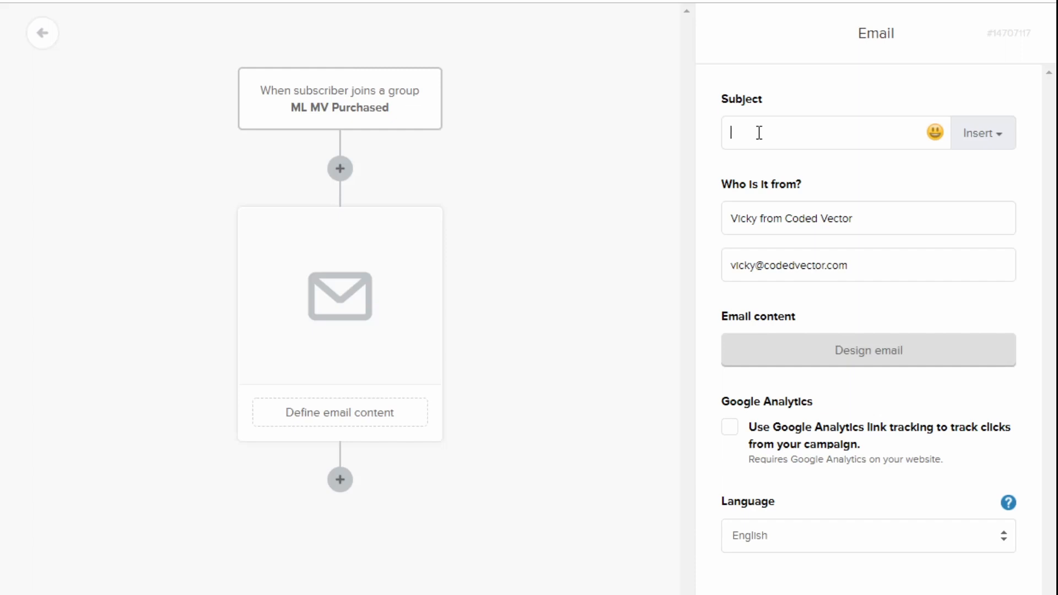
{"action": "type", "text": "Welc"}
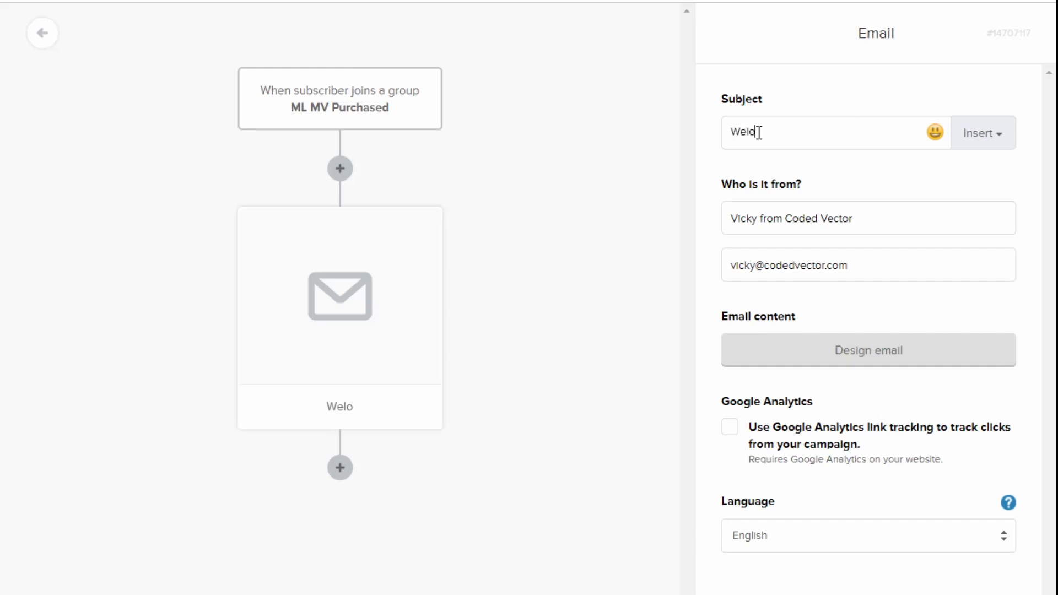
{"action": "type", "text": "ome to M"}
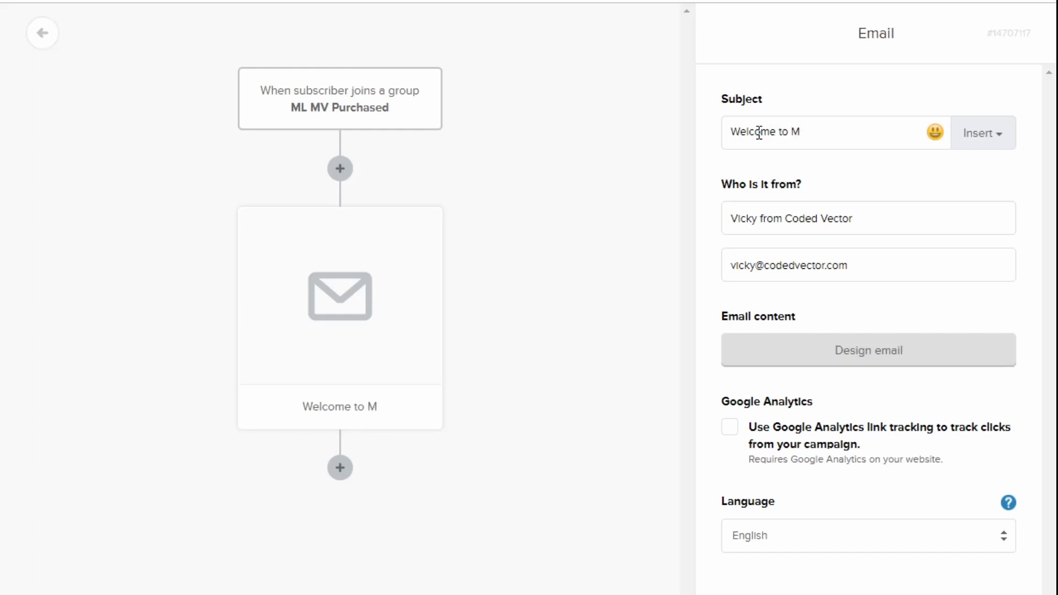
{"action": "type", "text": "L MV"}
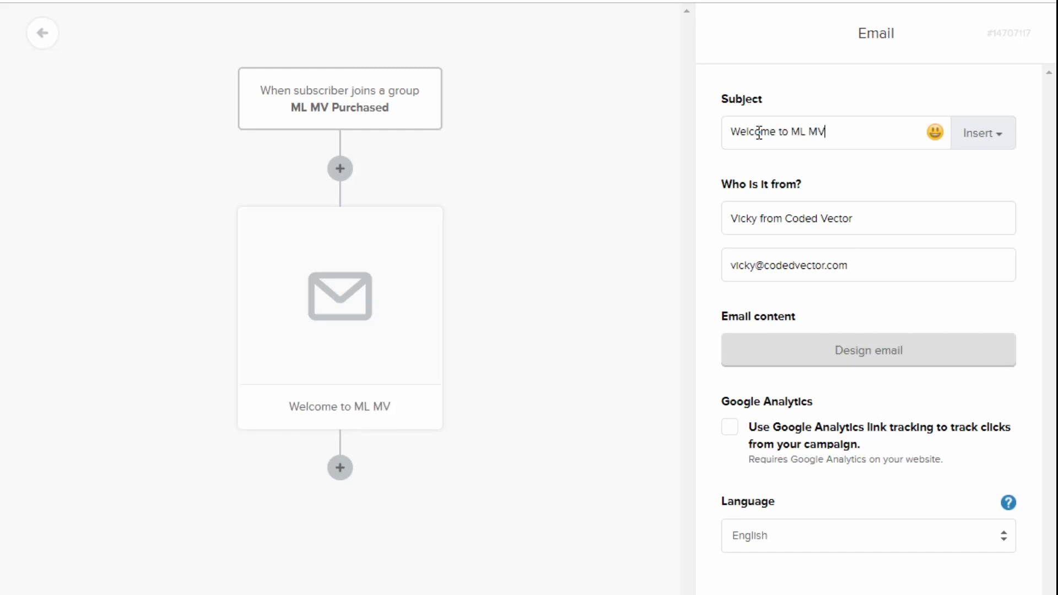
{"action": "left_click", "coordinate": [862, 355]}
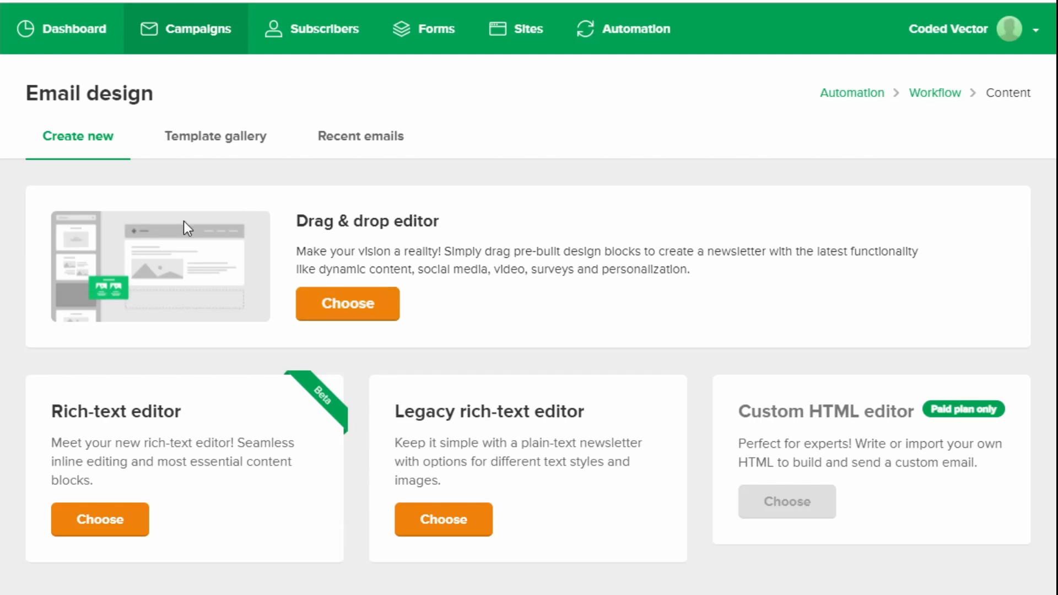
{"action": "left_click_drag", "start_coordinate": [217, 210], "coordinate": [470, 286]}
{"action": "left_click", "coordinate": [505, 306]}
{"action": "left_click", "coordinate": [250, 143]}
{"action": "left_click", "coordinate": [349, 146]}
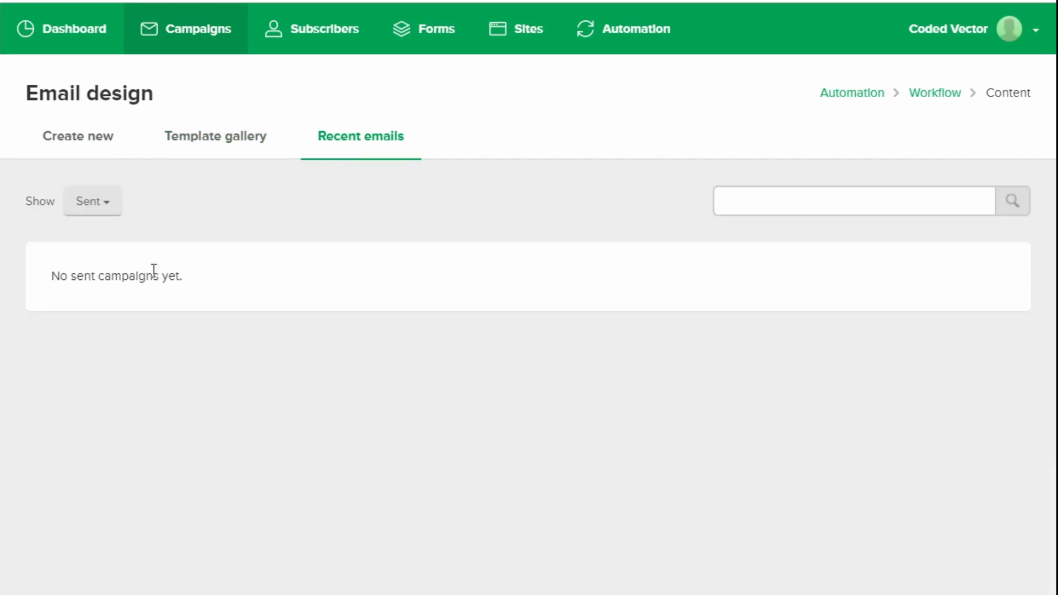
{"action": "left_click", "coordinate": [107, 145]}
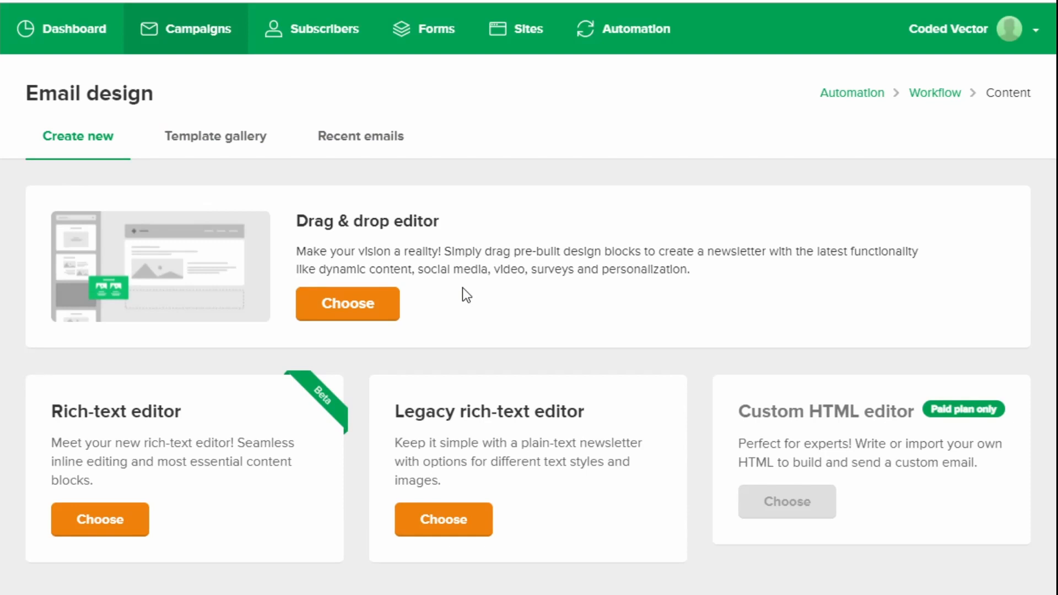
- Build the email in the drag & drop editor from the starter template and select its beach photo block
{"action": "left_click", "coordinate": [357, 317]}
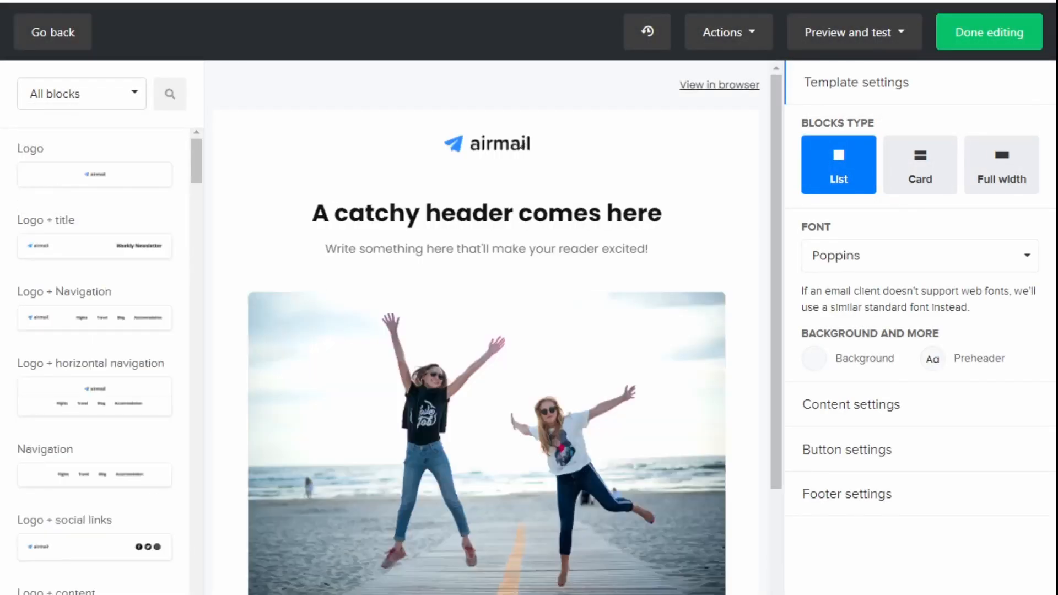
{"action": "scroll", "coordinate": [597, 414], "scroll_direction": "down", "scroll_amount": 2}
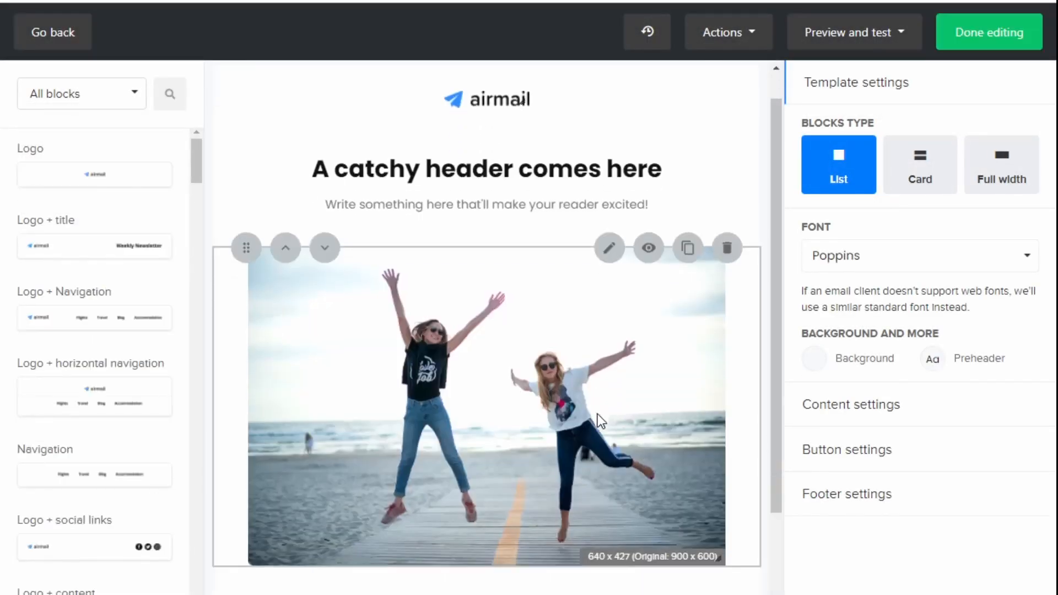
{"action": "left_click", "coordinate": [539, 385]}
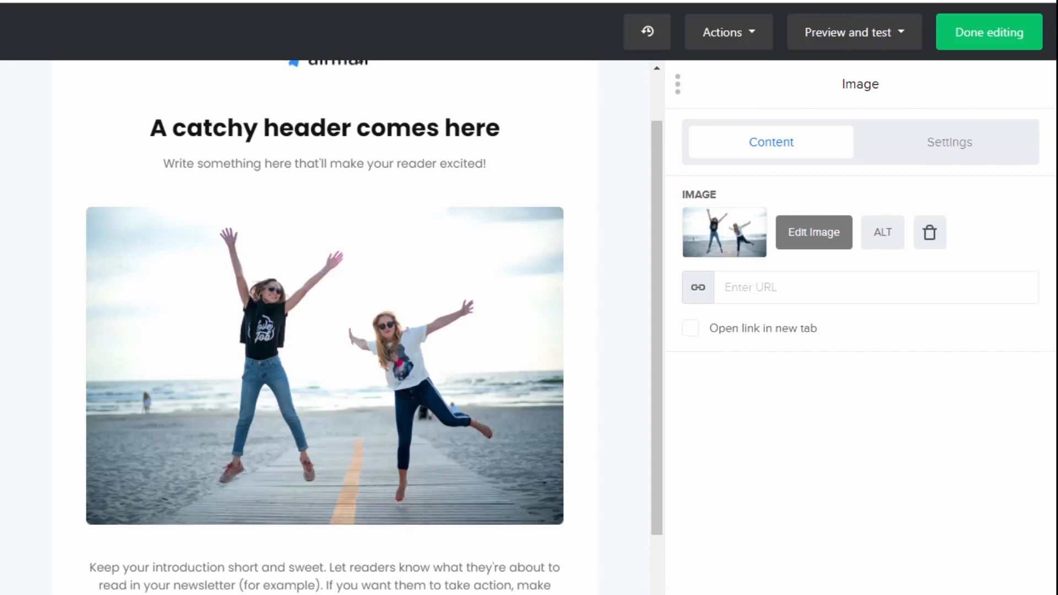
- Replace the intro paragraph below the photo with the pasted welcome paragraphs
{"action": "left_click", "coordinate": [438, 582]}
{"action": "triple_click", "coordinate": [814, 394]}
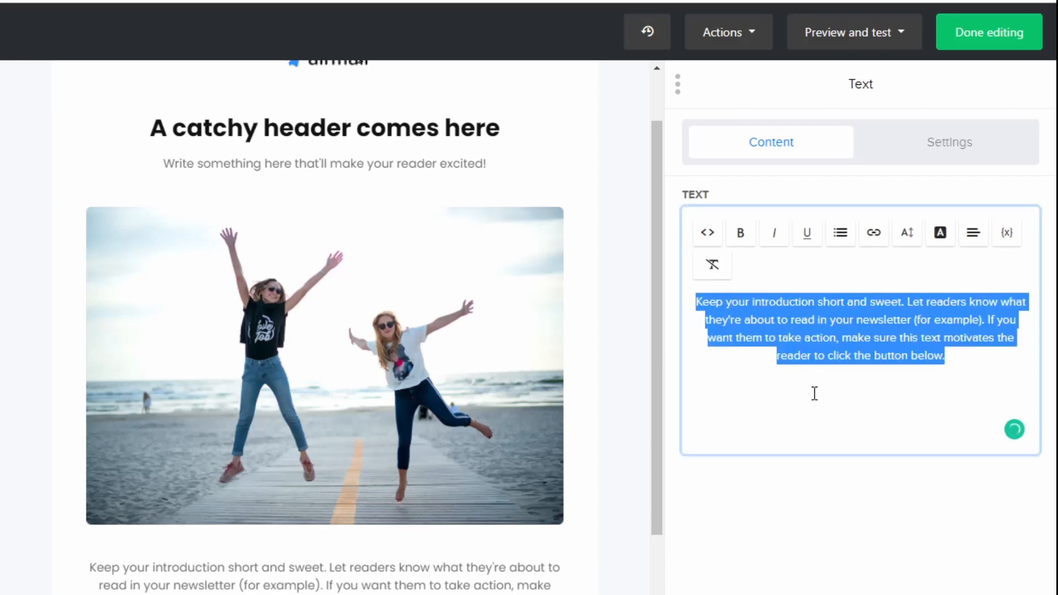
{"action": "type", "text": "You're all set with access to the [product name] that will help you [desired outcome]. This resource [one or two liner about why this resource is awesome, and will help them achieve their desired outcome, i.e. save time via swipes, etc]."}
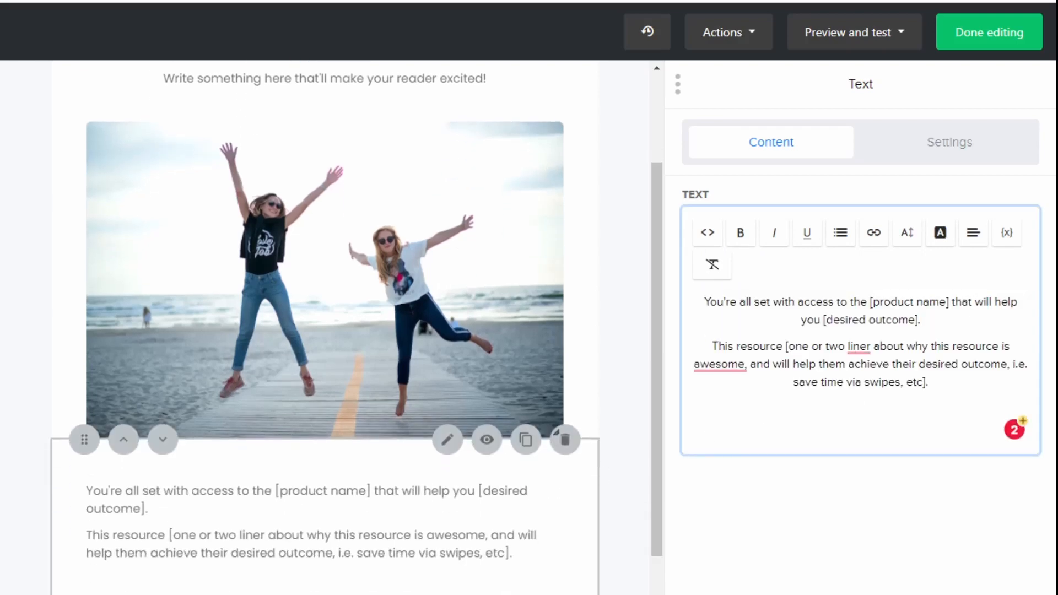
{"action": "scroll", "coordinate": [370, 512], "scroll_direction": "down", "scroll_amount": 3}
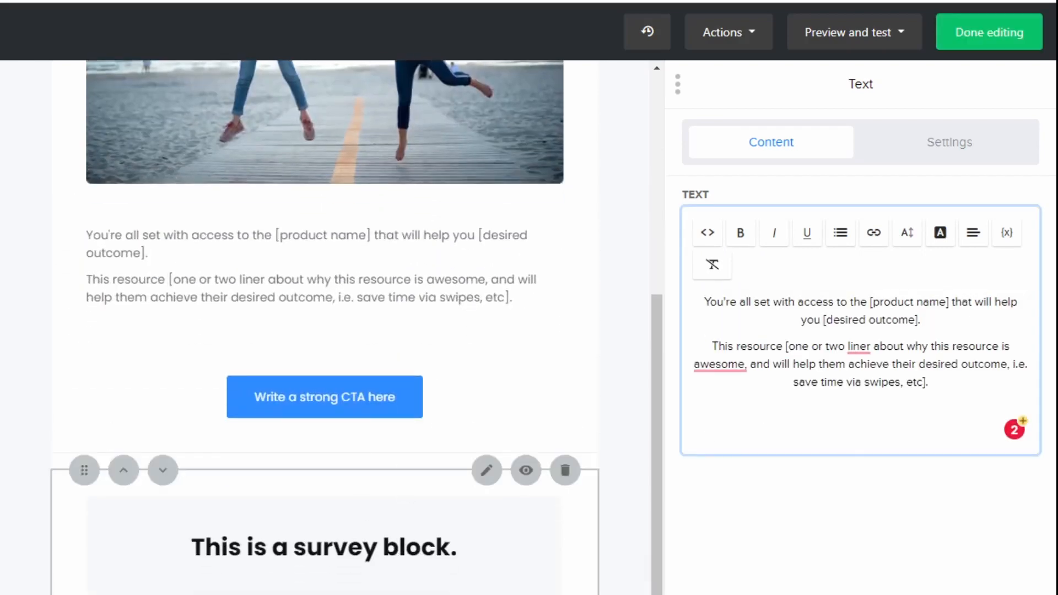
{"action": "scroll", "coordinate": [368, 446], "scroll_direction": "up", "scroll_amount": 3}
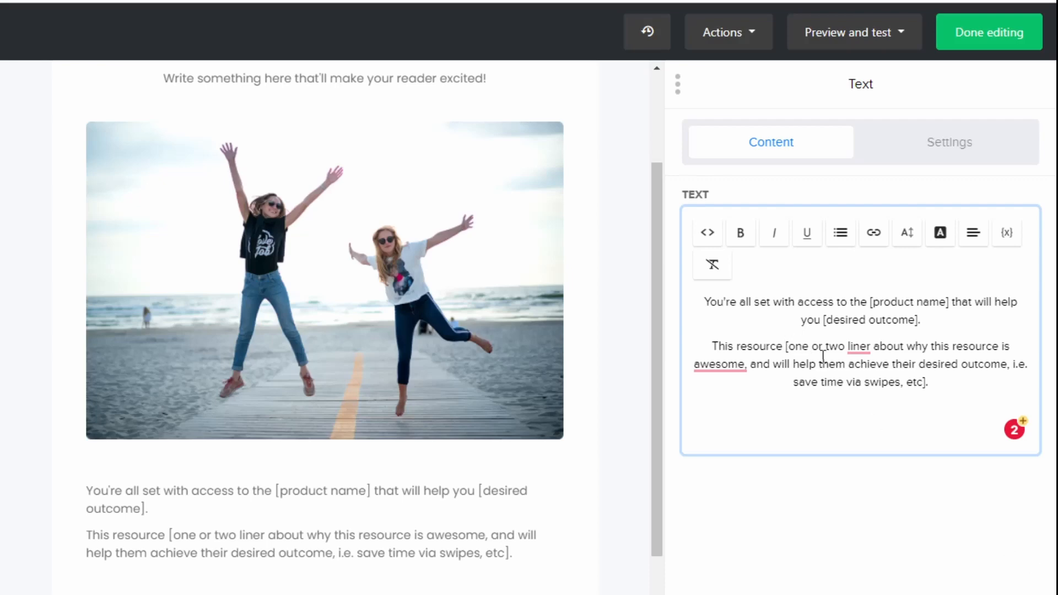
- Paste the Login URL, Username and Password lines and verify their {$email} tags
{"action": "left_click", "coordinate": [861, 401]}
{"action": "key", "text": "ctrl+v"}
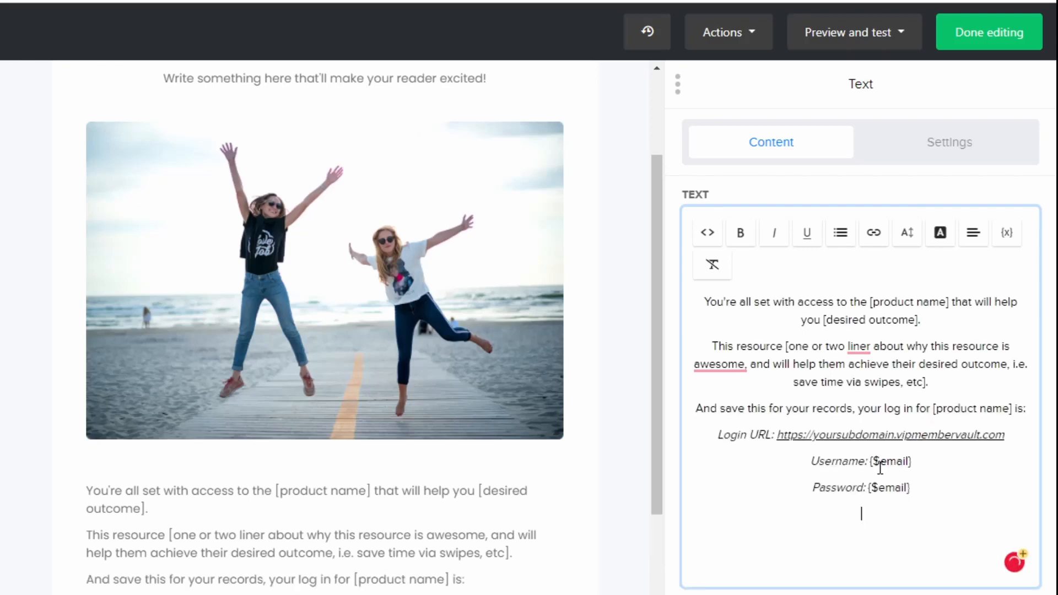
{"action": "left_click_drag", "start_coordinate": [1015, 435], "coordinate": [669, 442]}
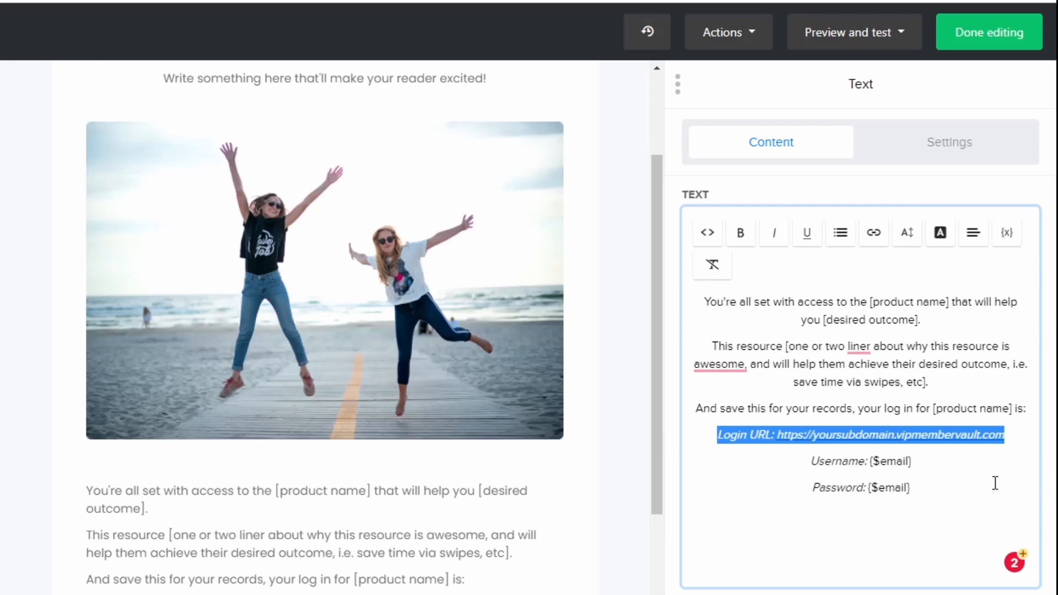
{"action": "left_click", "coordinate": [917, 461]}
{"action": "left_click_drag", "start_coordinate": [923, 462], "coordinate": [869, 462]}
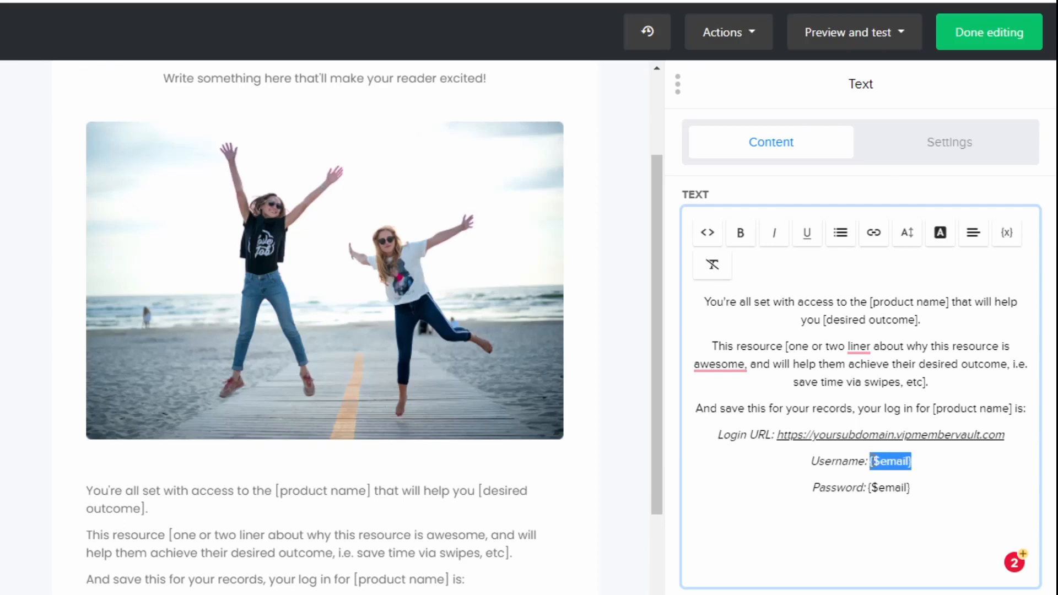
{"action": "left_click", "coordinate": [940, 459]}
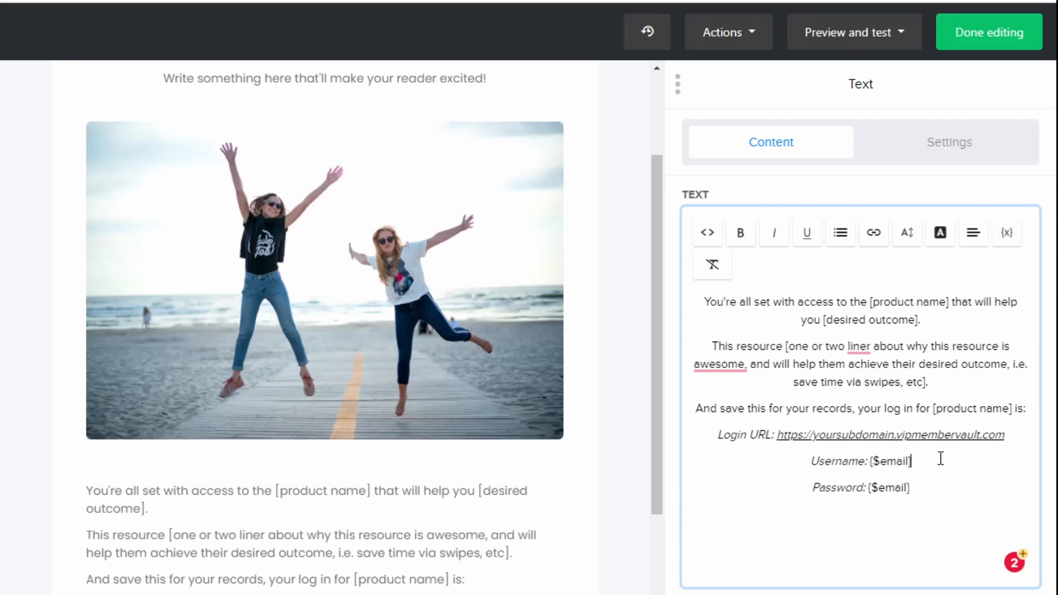
{"action": "left_click_drag", "start_coordinate": [918, 462], "coordinate": [869, 461]}
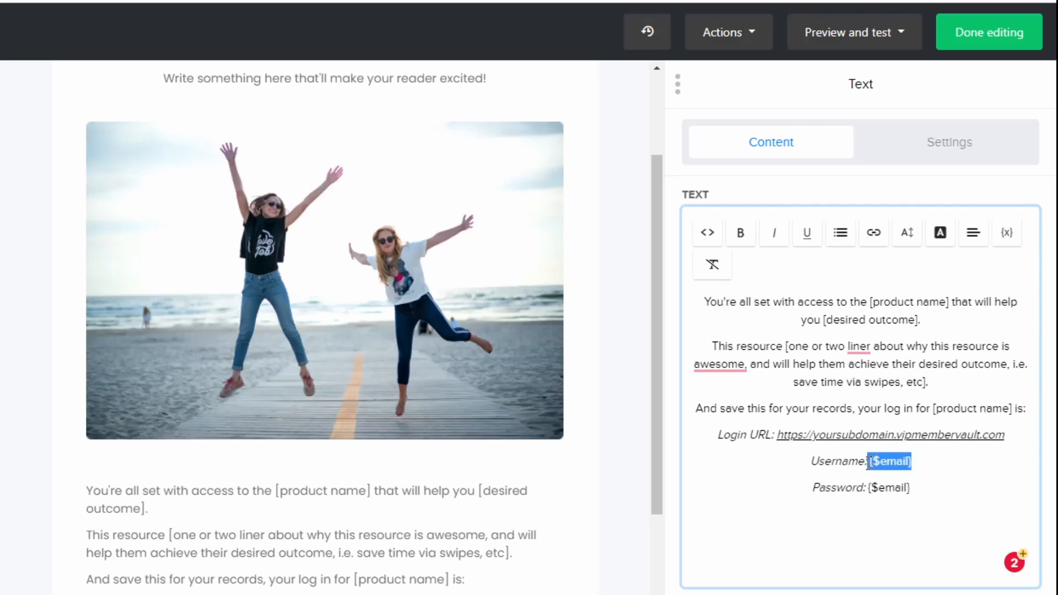
- Start a new line after the Password line and open the subscriber Variable list
{"action": "left_click", "coordinate": [939, 493]}
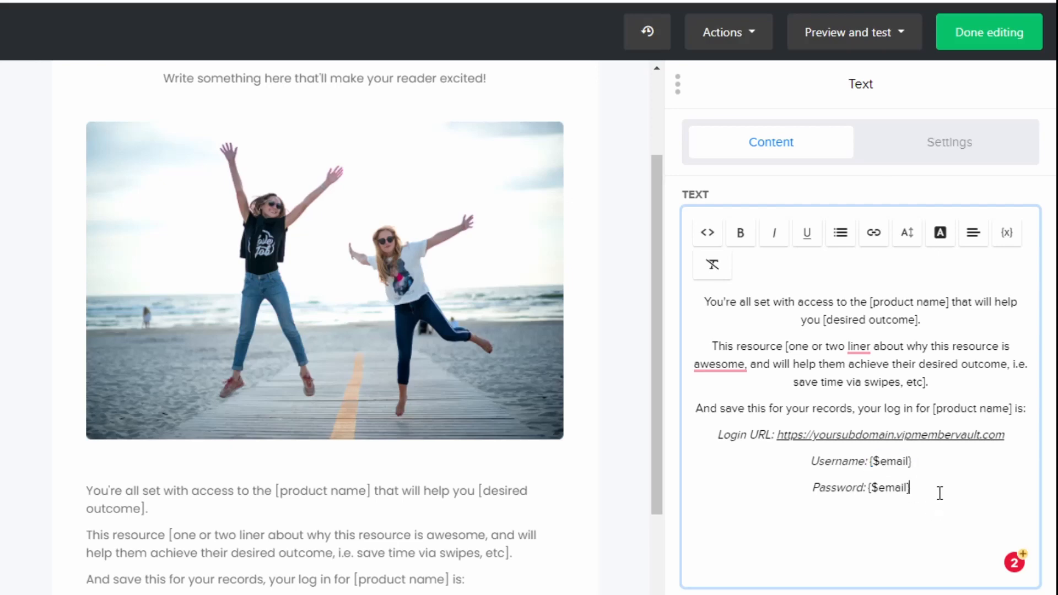
{"action": "key", "text": "Return"}
{"action": "key", "text": "Return"}
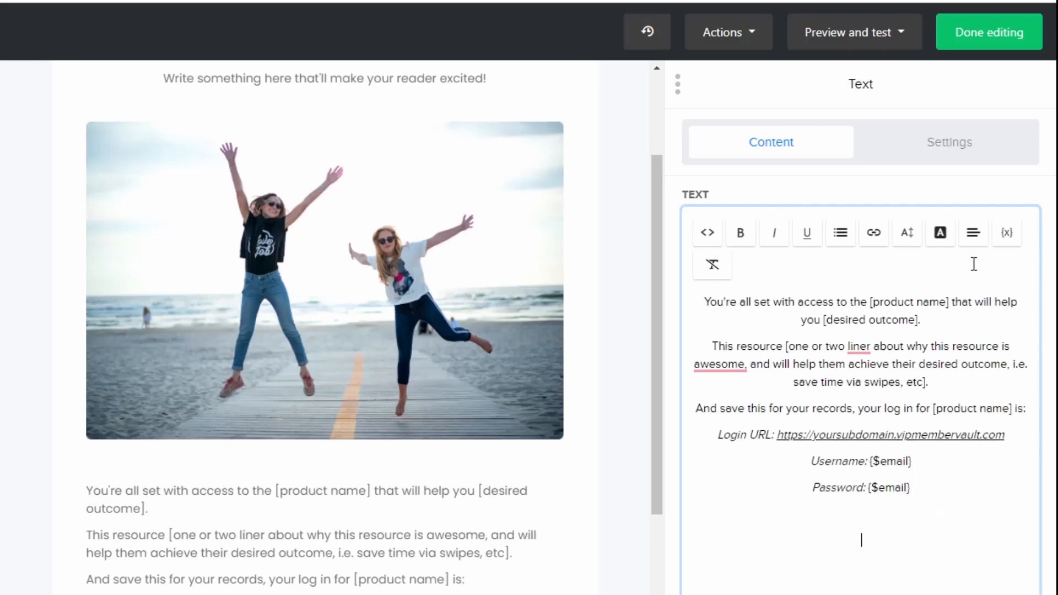
{"action": "left_click", "coordinate": [1007, 237]}
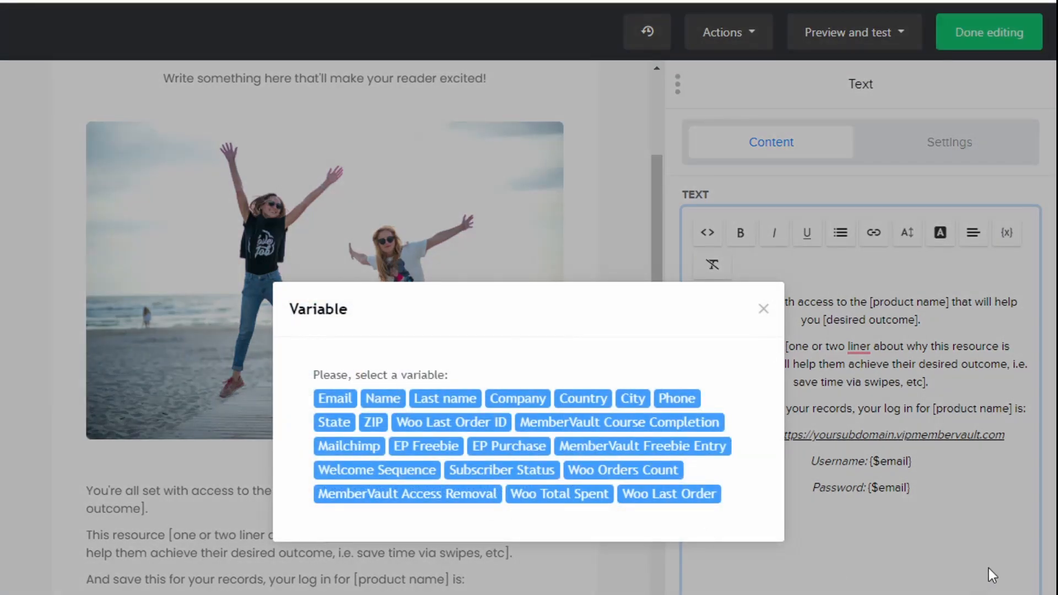
- Close the variable list without inserting any variable into the email
{"action": "left_click", "coordinate": [961, 564]}
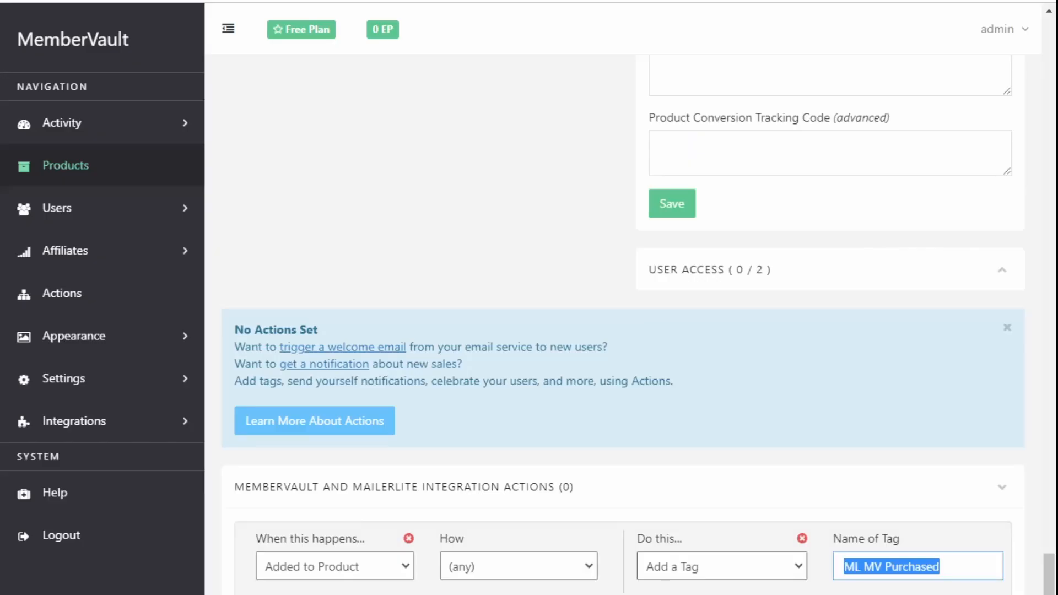
- In MemberVault, inspect the Mailerlite Integration product's Module 1 one-click login link, then close the options
{"action": "left_click", "coordinate": [802, 353]}
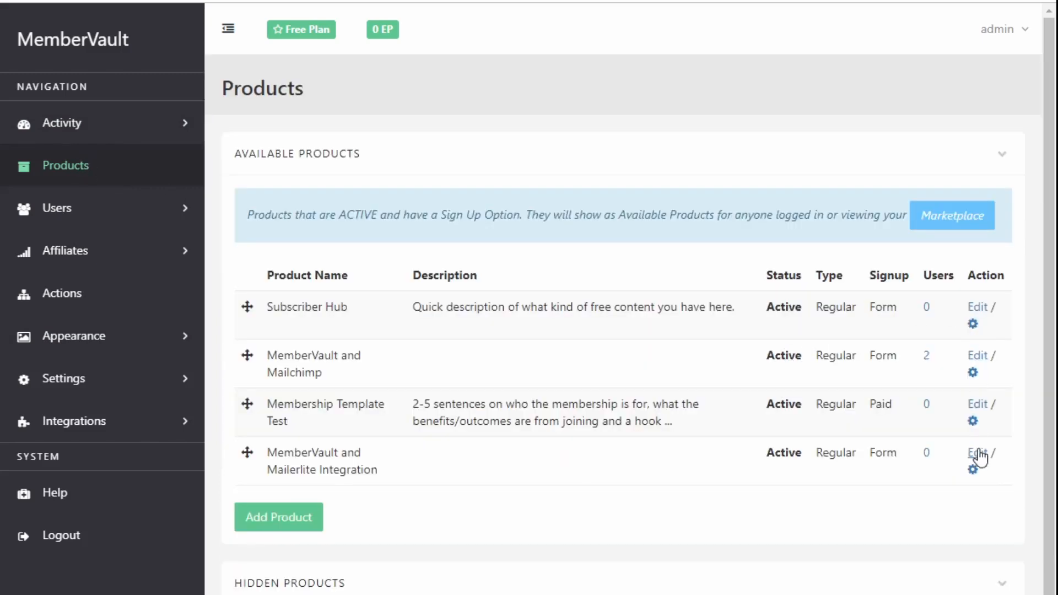
{"action": "left_click", "coordinate": [973, 455]}
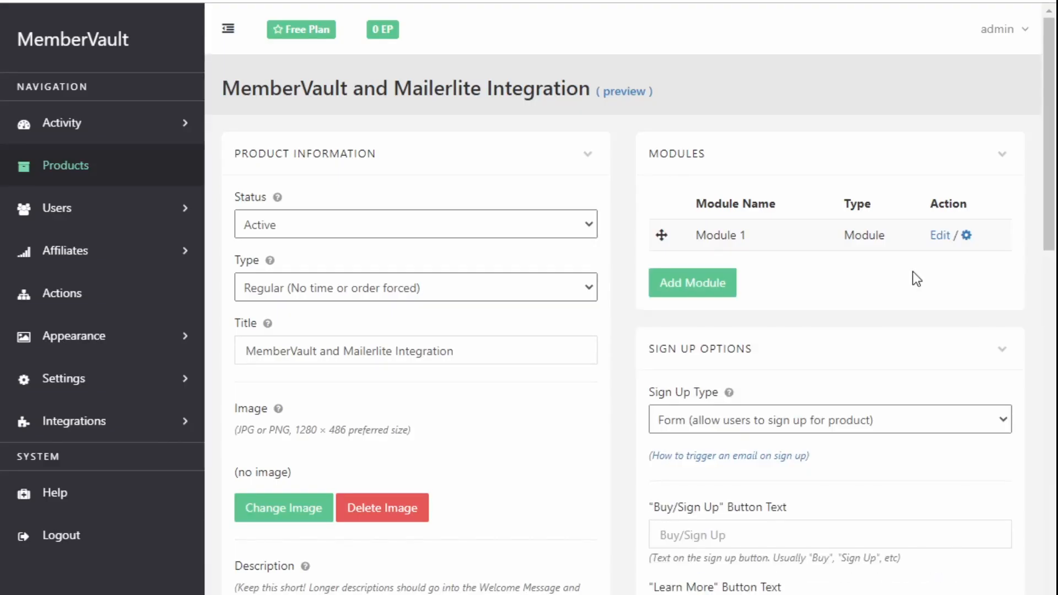
{"action": "left_click", "coordinate": [967, 236]}
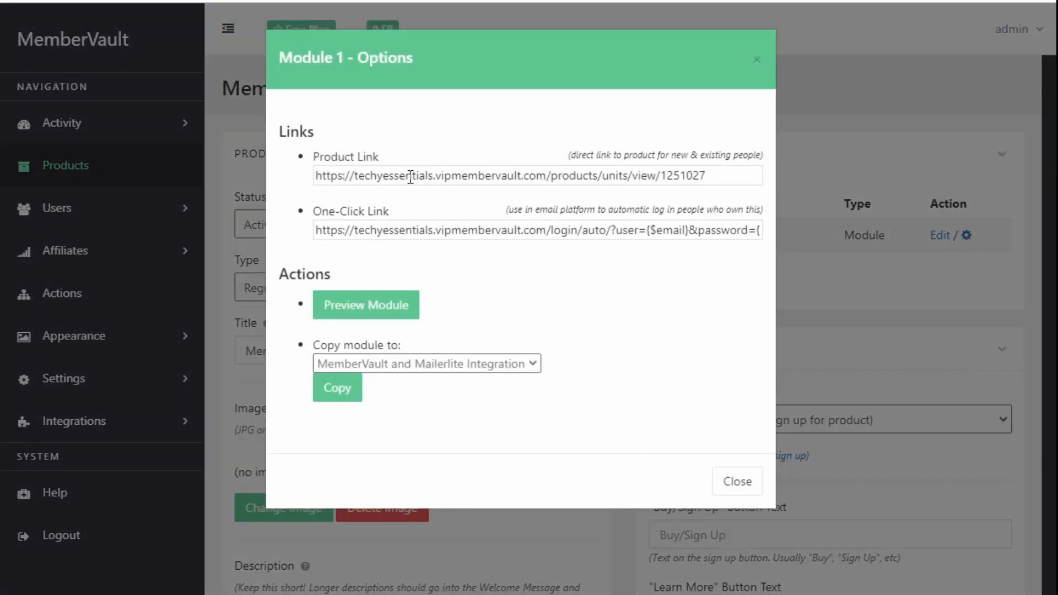
{"action": "left_click", "coordinate": [380, 230]}
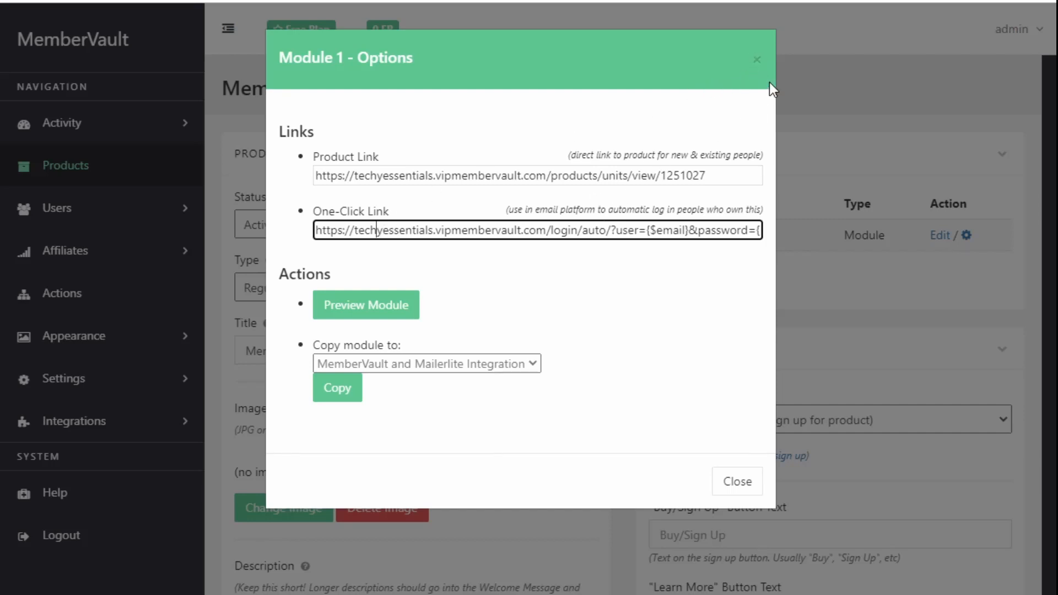
{"action": "left_click", "coordinate": [757, 59]}
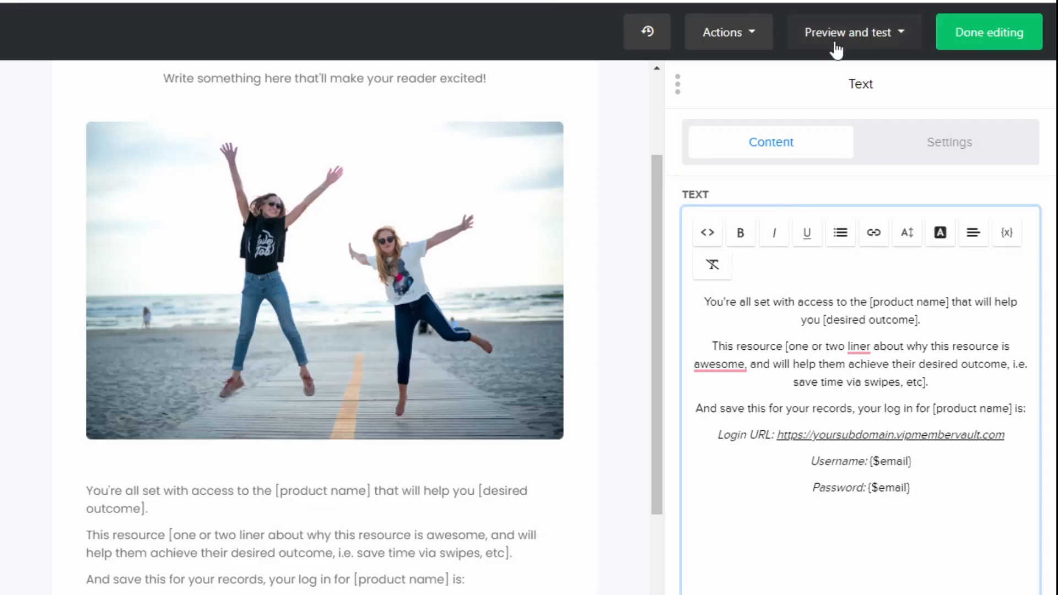
- Save the welcome email design and return to the ML MV Welcome workflow
{"action": "left_click", "coordinate": [963, 32]}
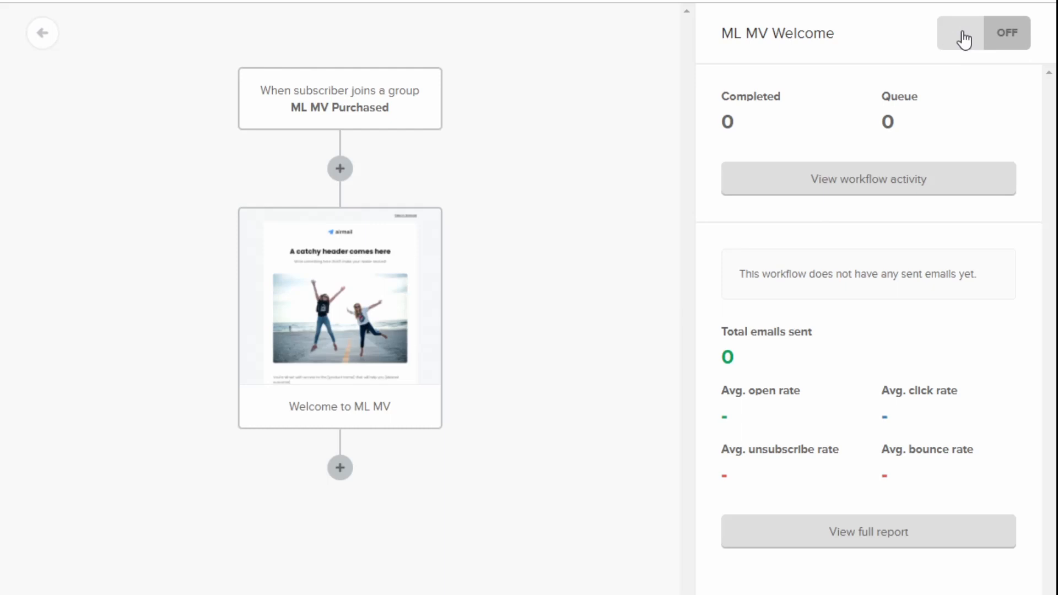
- Activate the ML MV Welcome workflow, then select the ML MV Purchased tag name in MemberVault
{"action": "left_click", "coordinate": [1019, 50]}
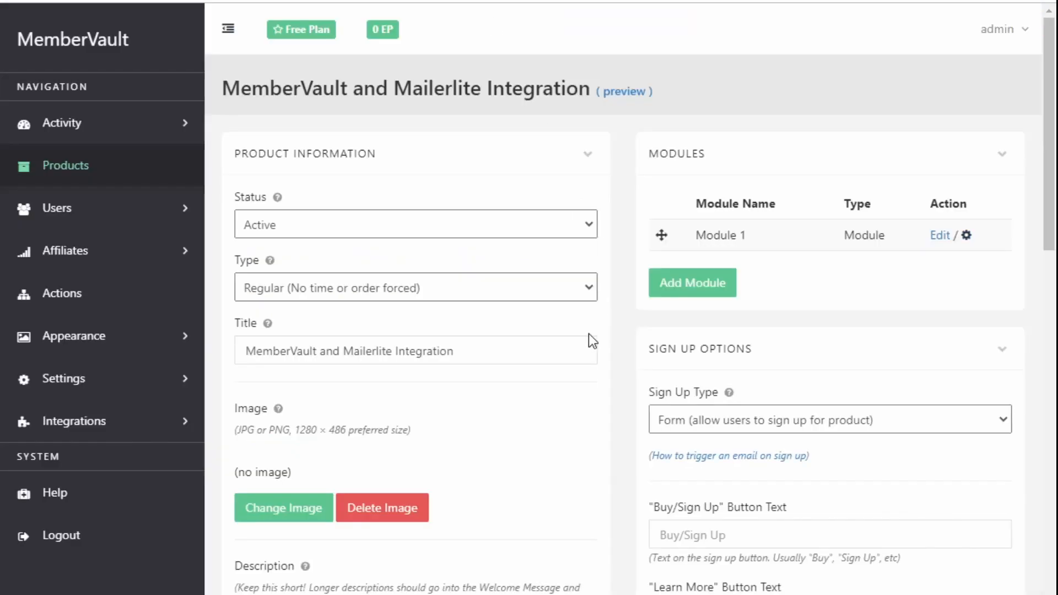
{"action": "scroll", "coordinate": [588, 334], "scroll_direction": "down", "scroll_amount": 15}
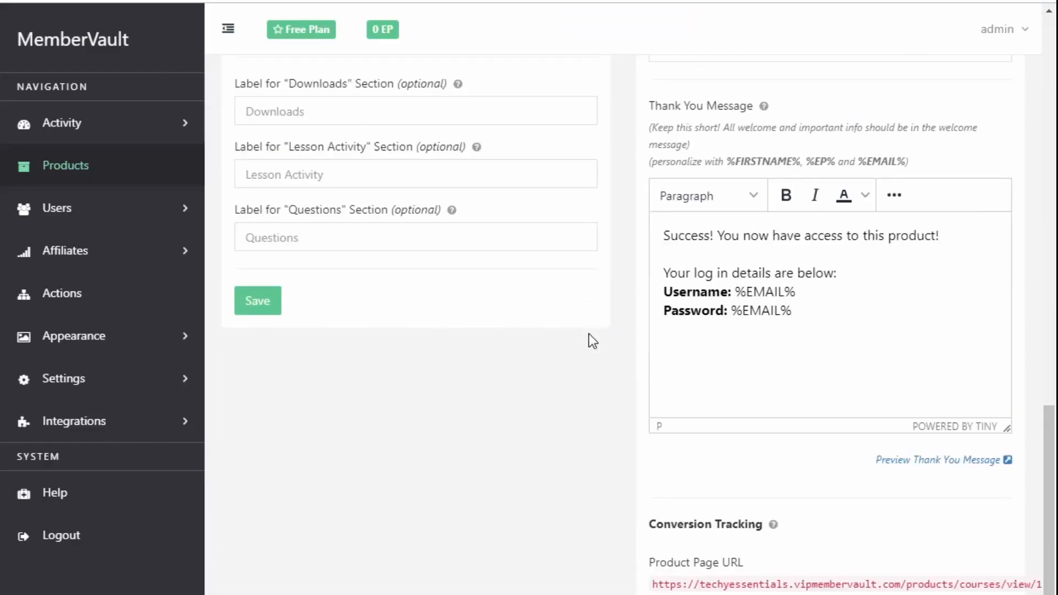
{"action": "scroll", "coordinate": [588, 334], "scroll_direction": "down", "scroll_amount": 10}
{"action": "left_click_drag", "start_coordinate": [949, 453], "coordinate": [826, 460]}
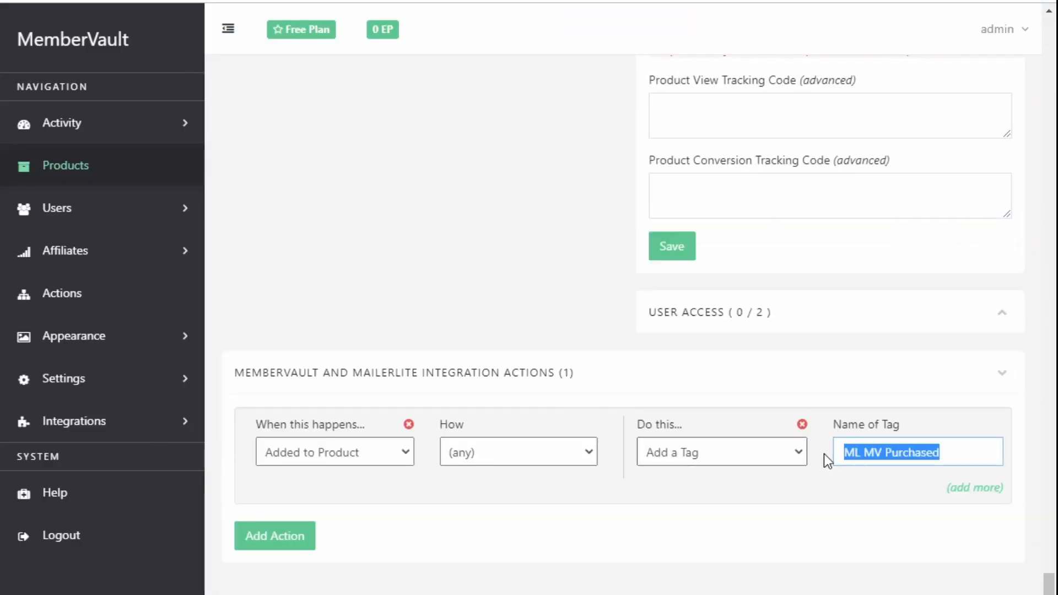